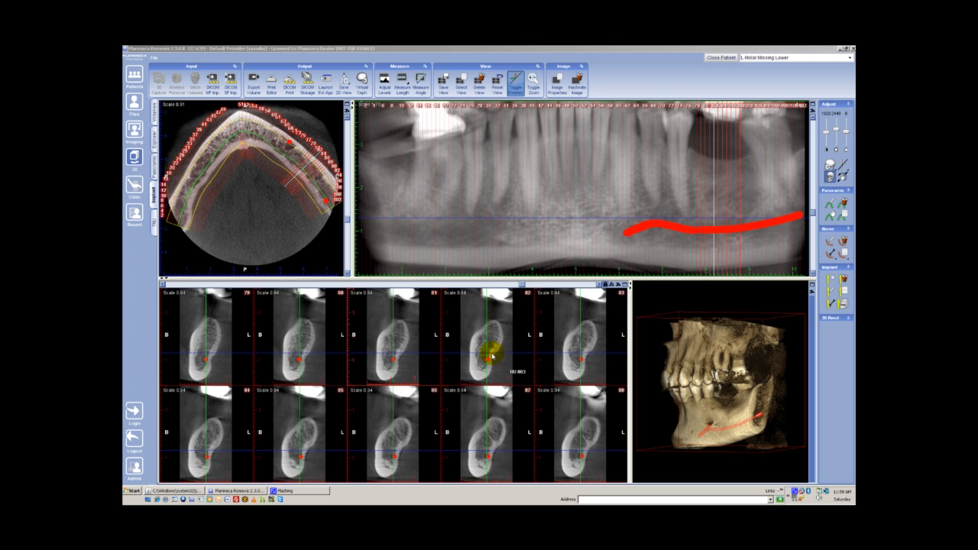
- Show the cross-sections in one row of five images and browse to slices 81 to 85
{"action": "left_click", "coordinate": [622, 284]}
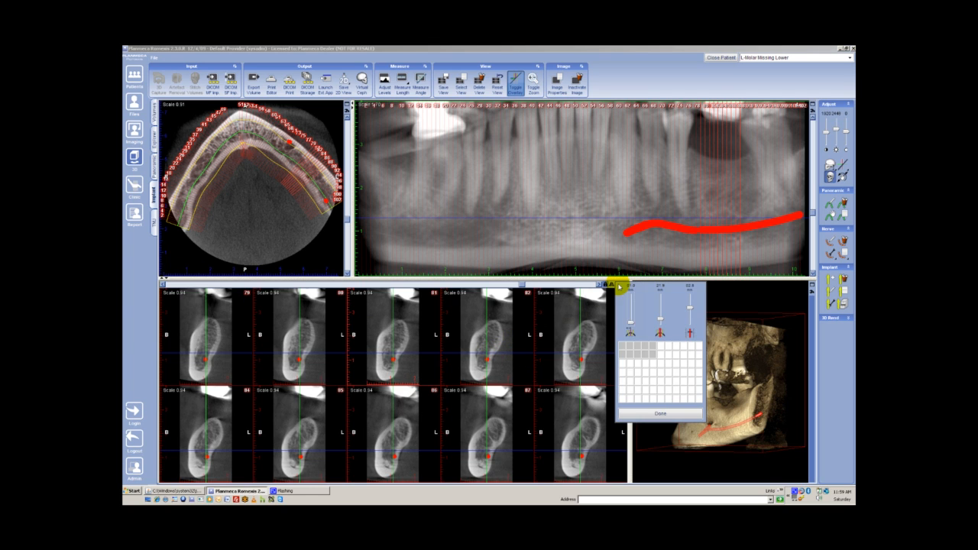
{"action": "left_click", "coordinate": [653, 350]}
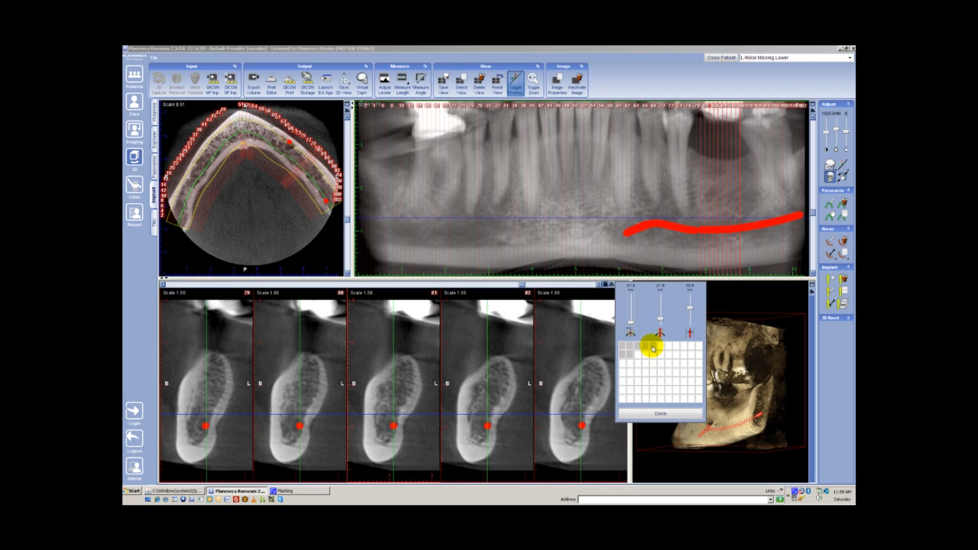
{"action": "left_click", "coordinate": [654, 417]}
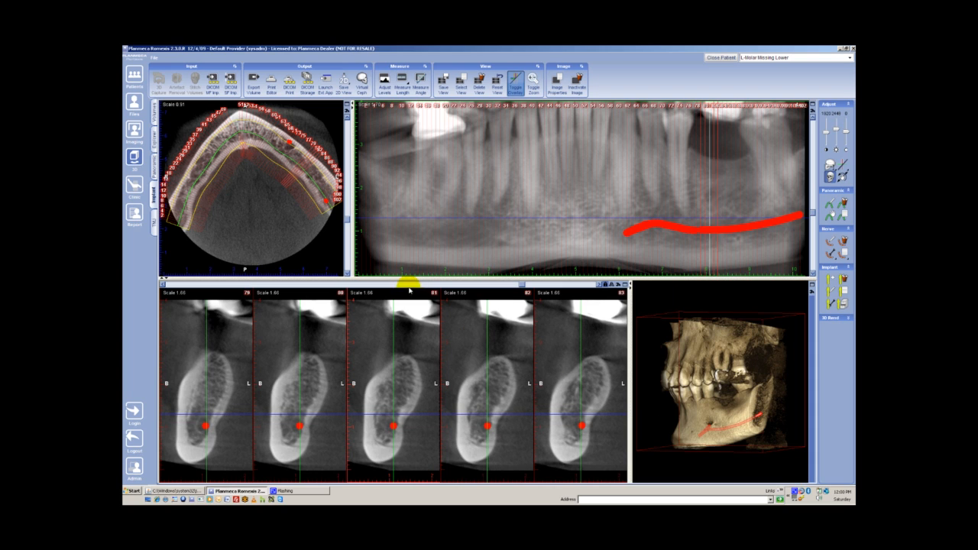
{"action": "left_click_drag", "start_coordinate": [522, 287], "coordinate": [530, 286]}
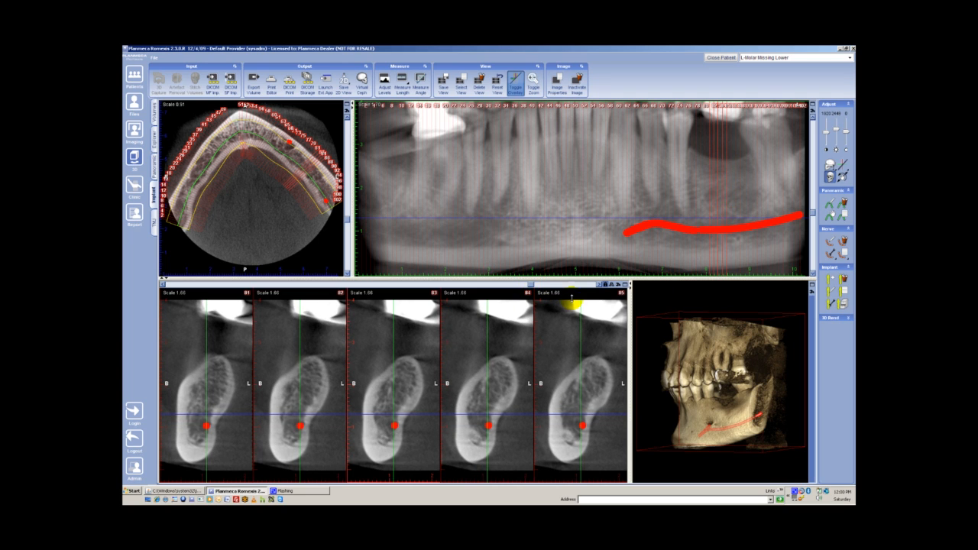
{"action": "left_click_drag", "start_coordinate": [531, 286], "coordinate": [534, 286]}
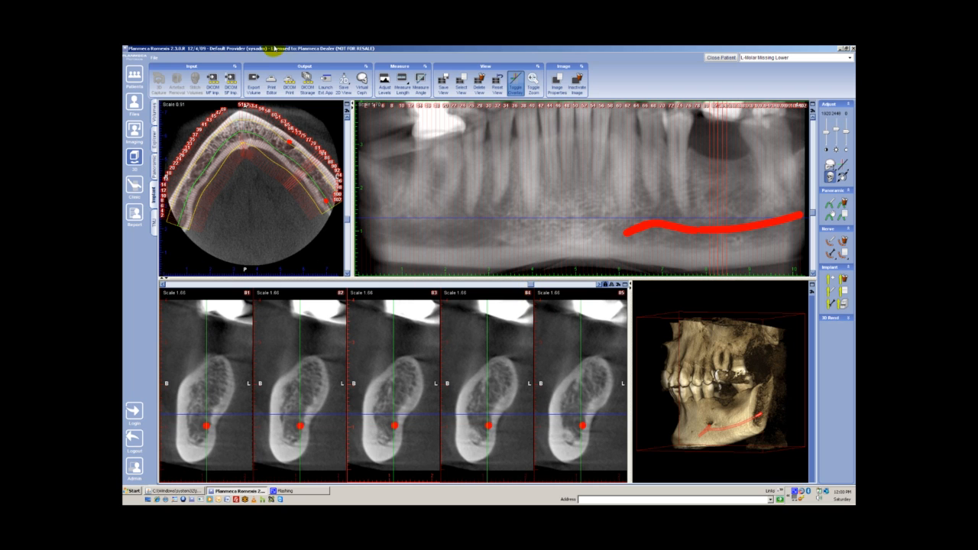
- Measure the bone height from above the nerve canal to the ridge crest on each of the five cross-sections
{"action": "left_click", "coordinate": [402, 78]}
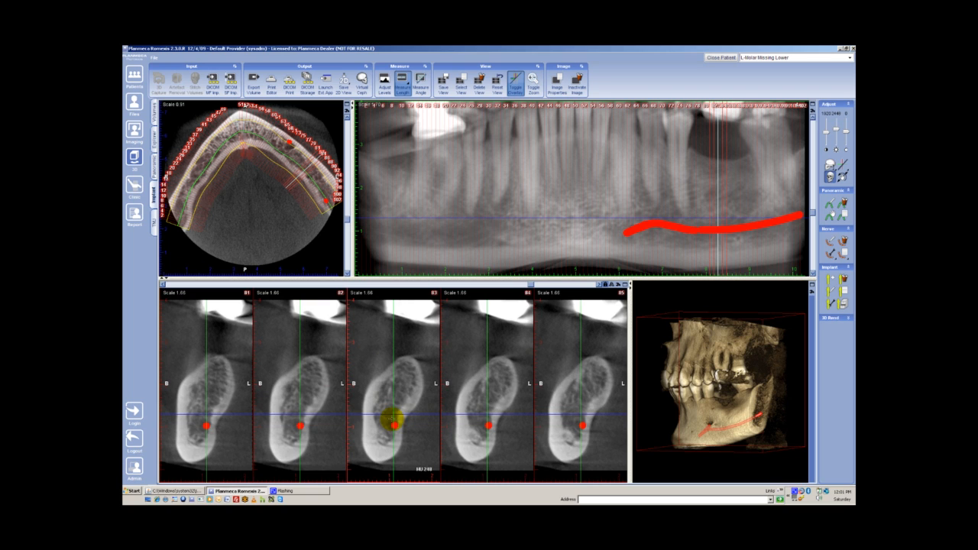
{"action": "left_click_drag", "start_coordinate": [391, 419], "coordinate": [403, 358]}
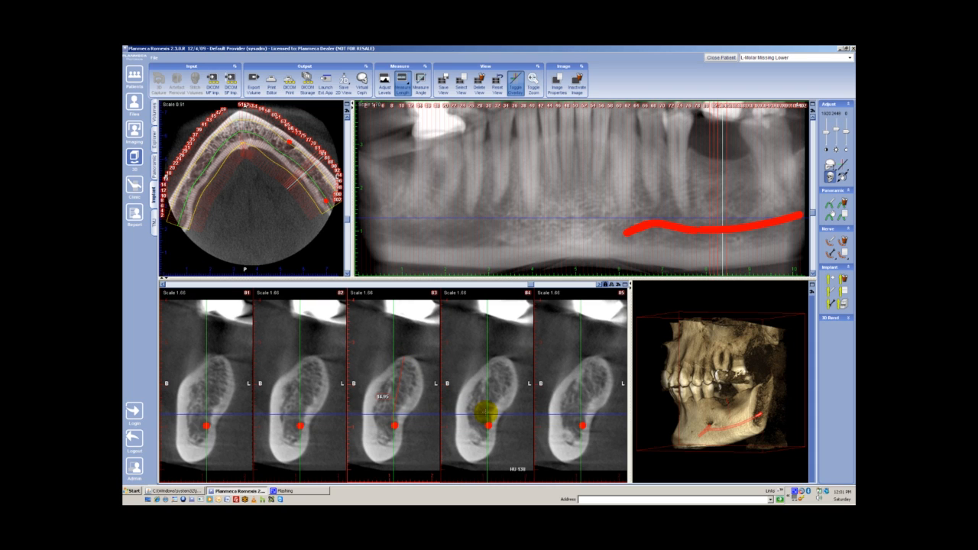
{"action": "left_click_drag", "start_coordinate": [487, 417], "coordinate": [498, 359]}
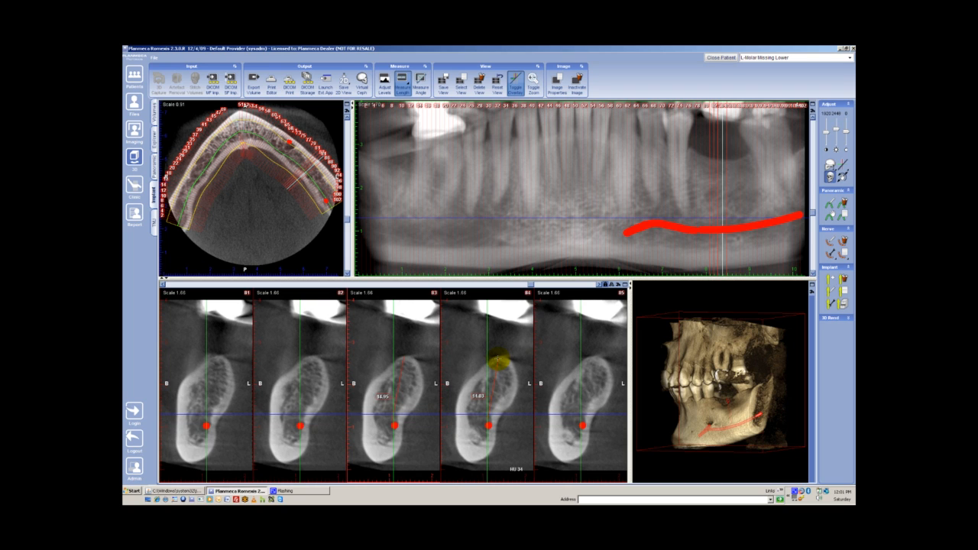
{"action": "left_click_drag", "start_coordinate": [298, 418], "coordinate": [310, 360]}
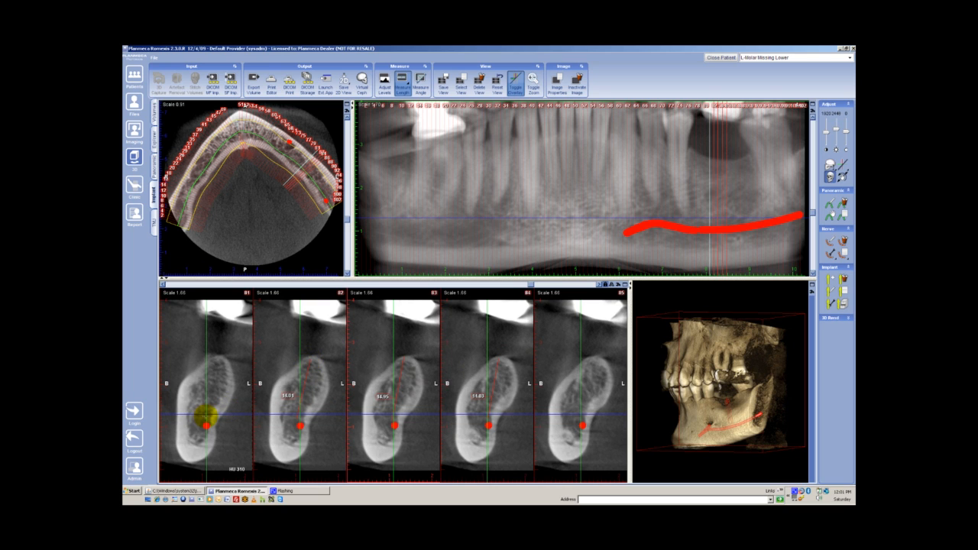
{"action": "left_click_drag", "start_coordinate": [205, 416], "coordinate": [214, 361]}
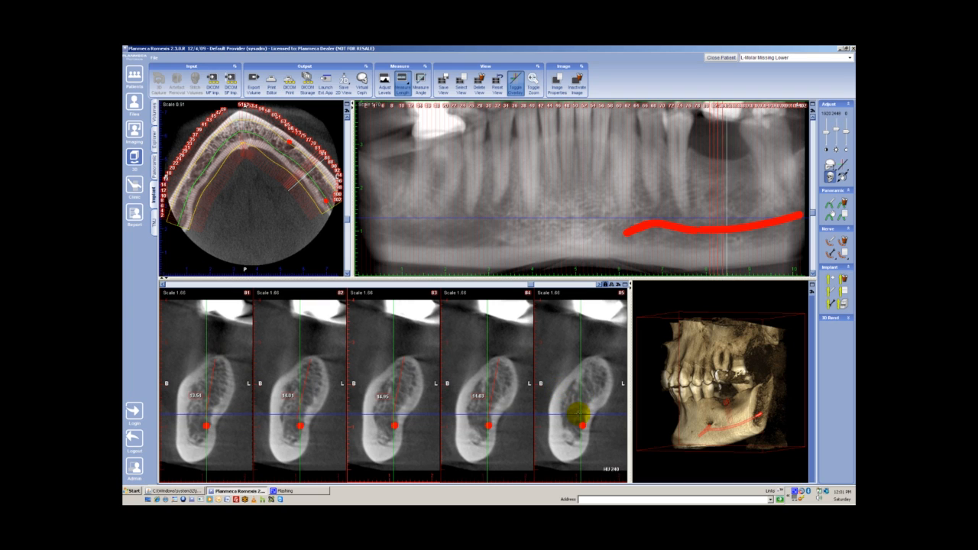
{"action": "left_click_drag", "start_coordinate": [581, 422], "coordinate": [592, 360]}
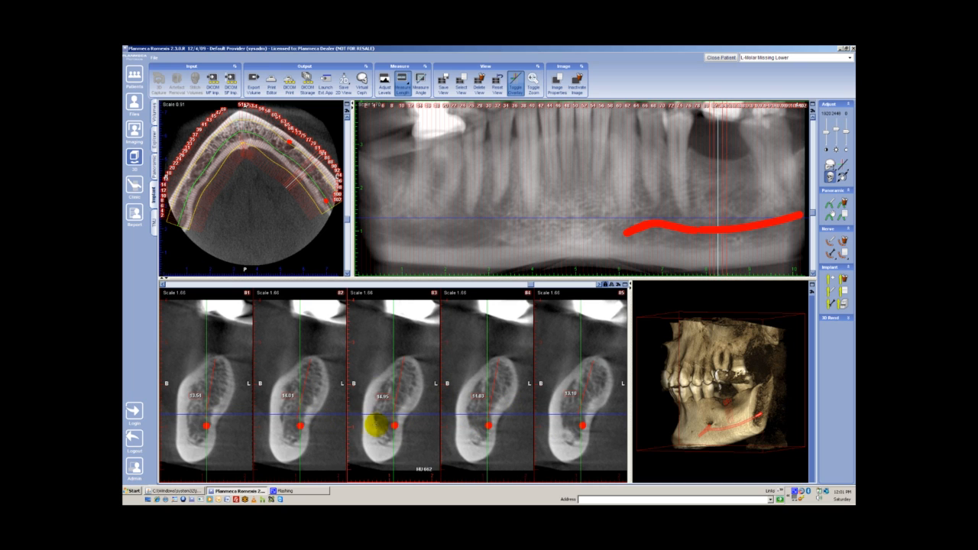
- Measure the buccal-lingual ridge width near the crest on each of the five cross-sections
{"action": "left_click", "coordinate": [387, 375]}
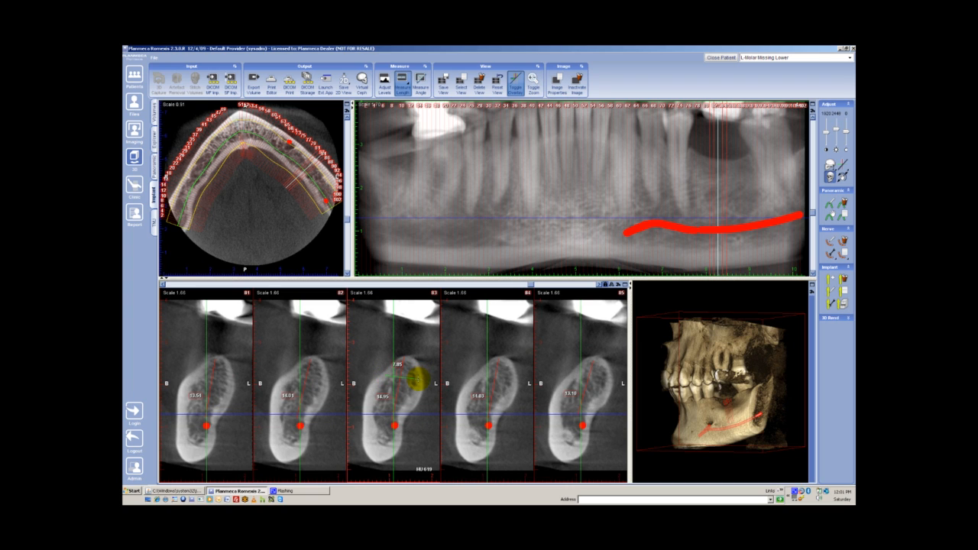
{"action": "left_click", "coordinate": [417, 379]}
{"action": "left_click", "coordinate": [484, 375]}
{"action": "left_click", "coordinate": [514, 376]}
{"action": "left_click", "coordinate": [579, 372]}
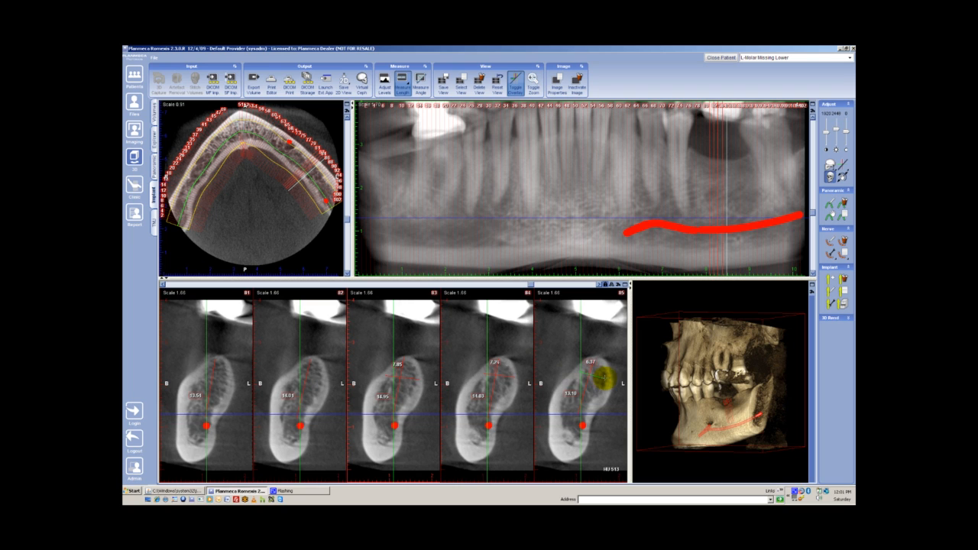
{"action": "left_click", "coordinate": [605, 375]}
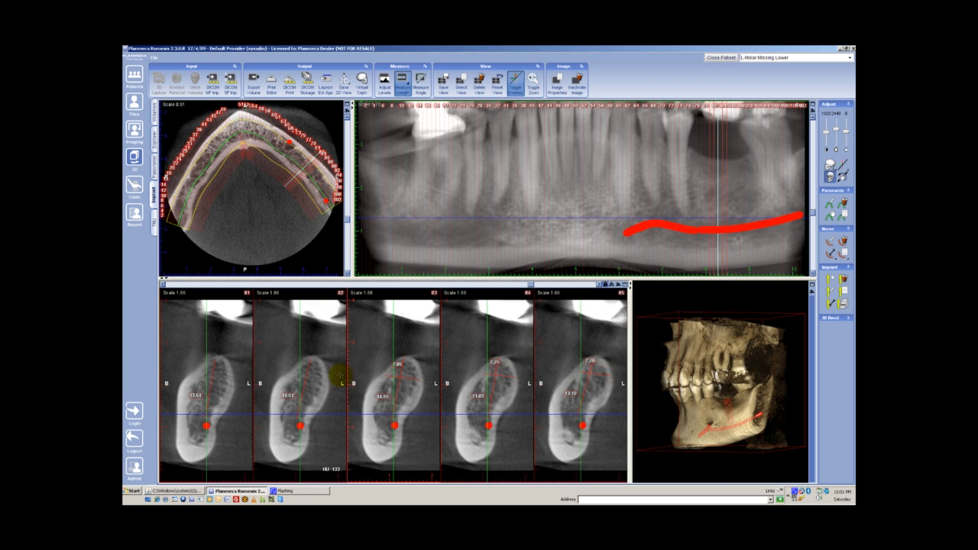
{"action": "left_click", "coordinate": [297, 372]}
{"action": "left_click", "coordinate": [323, 376]}
{"action": "left_click", "coordinate": [202, 373]}
{"action": "left_click", "coordinate": [230, 376]}
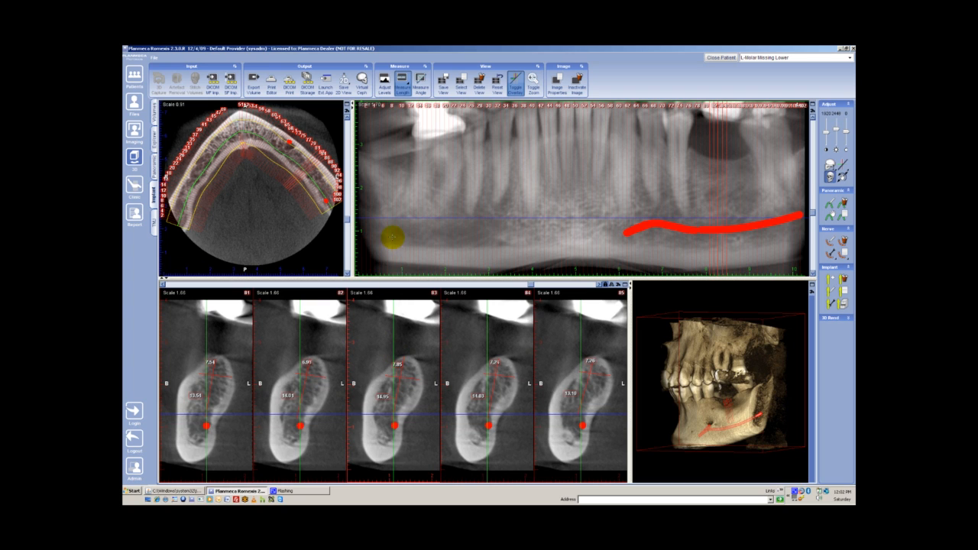
- Save only the panoramic and cross-section panels as a 2D view, in color and as separate images
{"action": "left_click", "coordinate": [344, 86]}
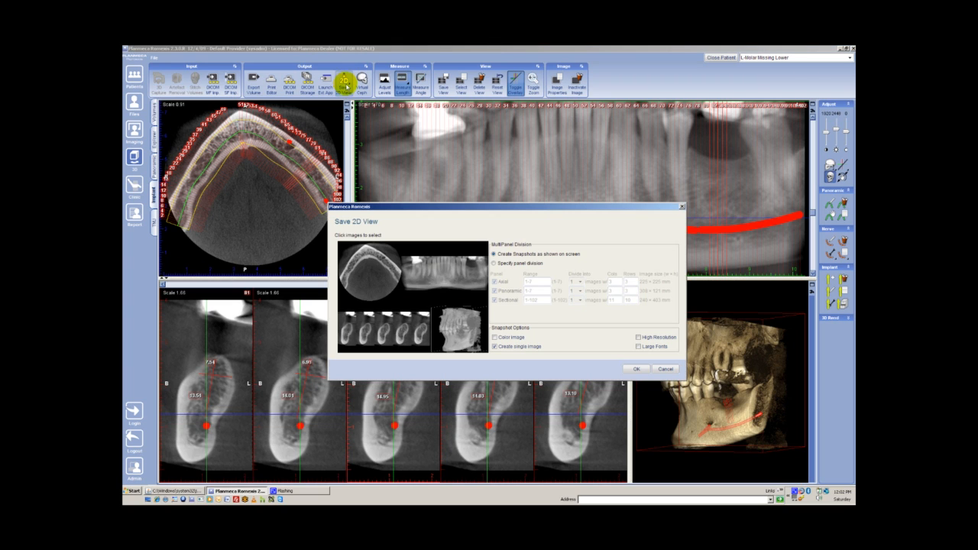
{"action": "left_click", "coordinate": [447, 319]}
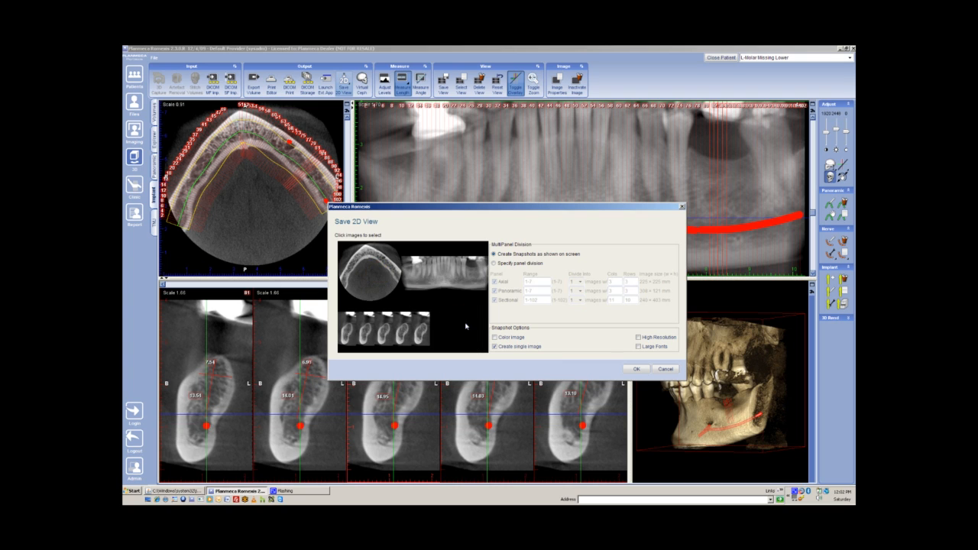
{"action": "left_click", "coordinate": [382, 280]}
{"action": "left_click", "coordinate": [382, 279]}
{"action": "left_click", "coordinate": [459, 328]}
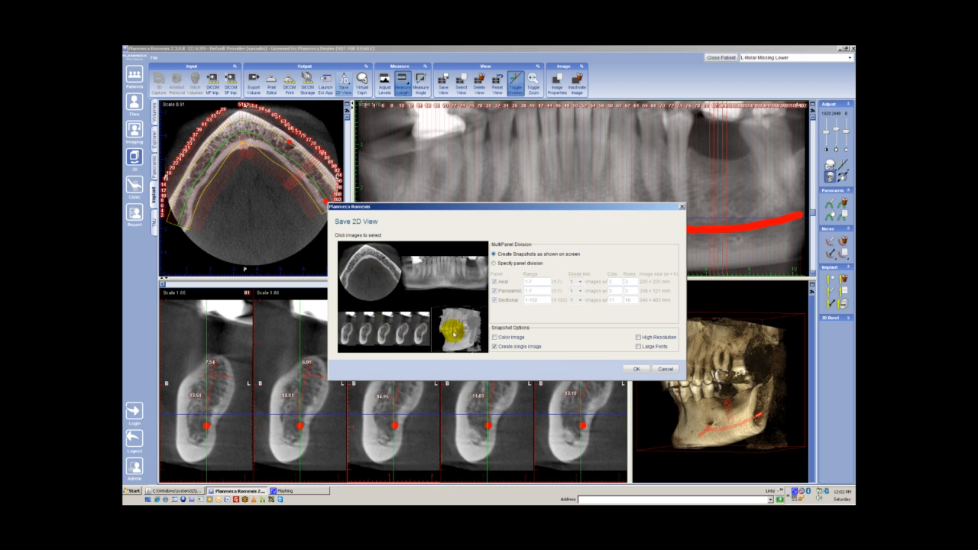
{"action": "left_click", "coordinate": [456, 329]}
{"action": "left_click", "coordinate": [378, 285]}
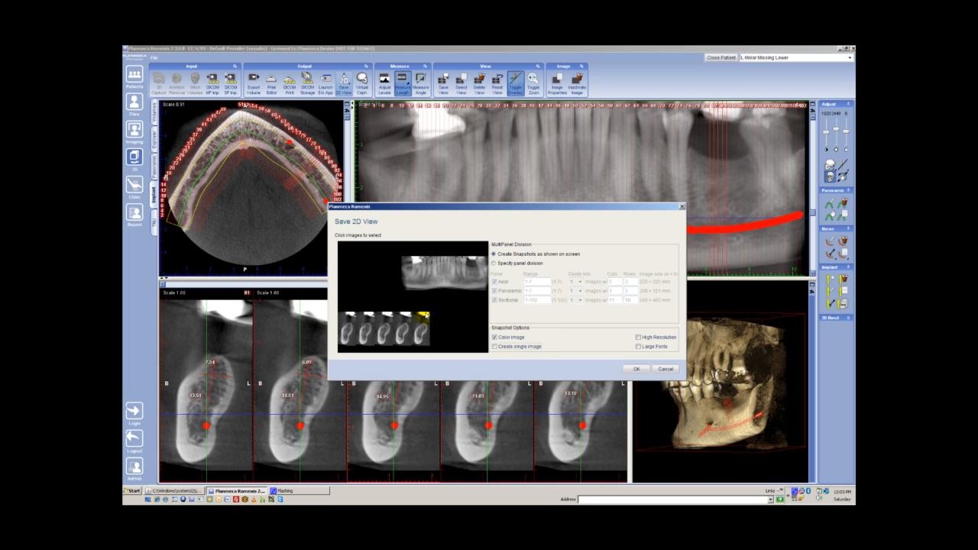
{"action": "left_click", "coordinate": [633, 369]}
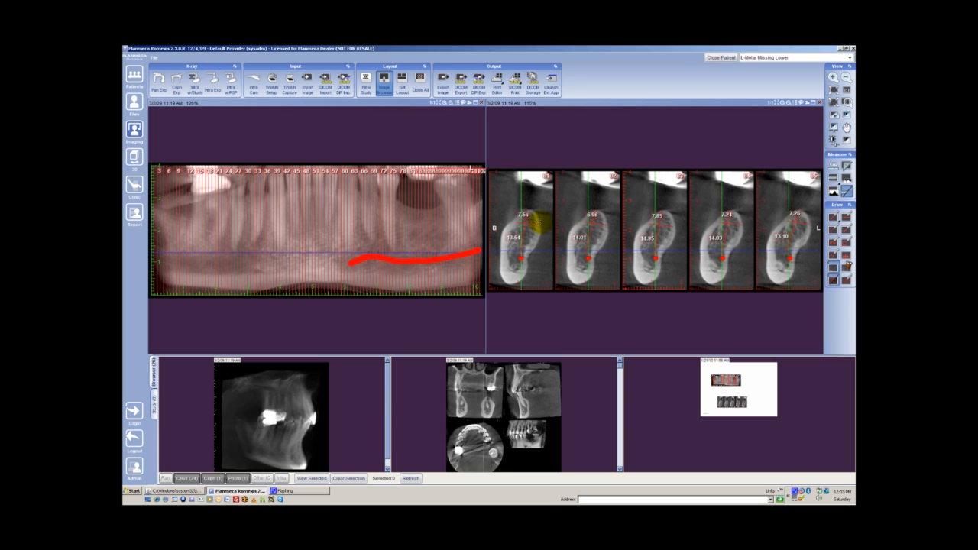
{"action": "left_click", "coordinate": [443, 80]}
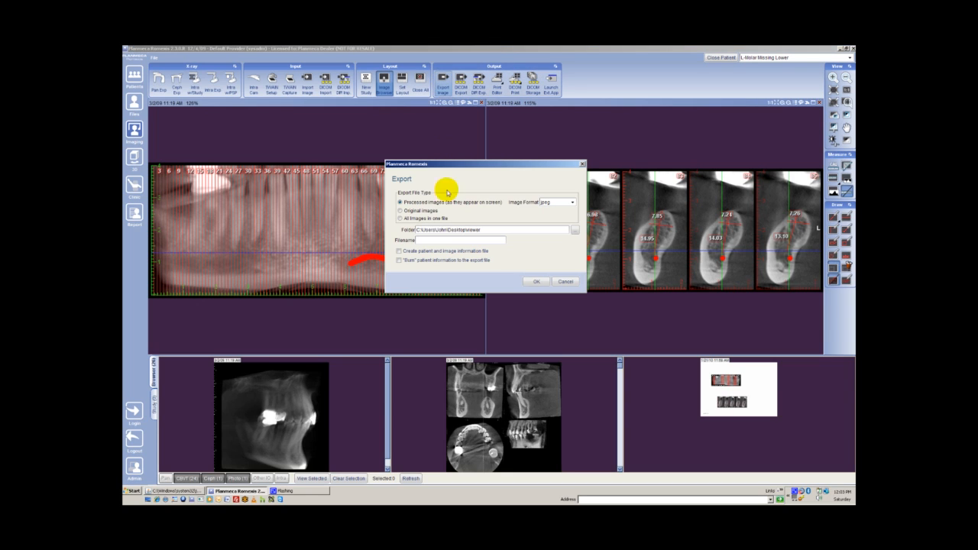
{"action": "left_click", "coordinate": [572, 203]}
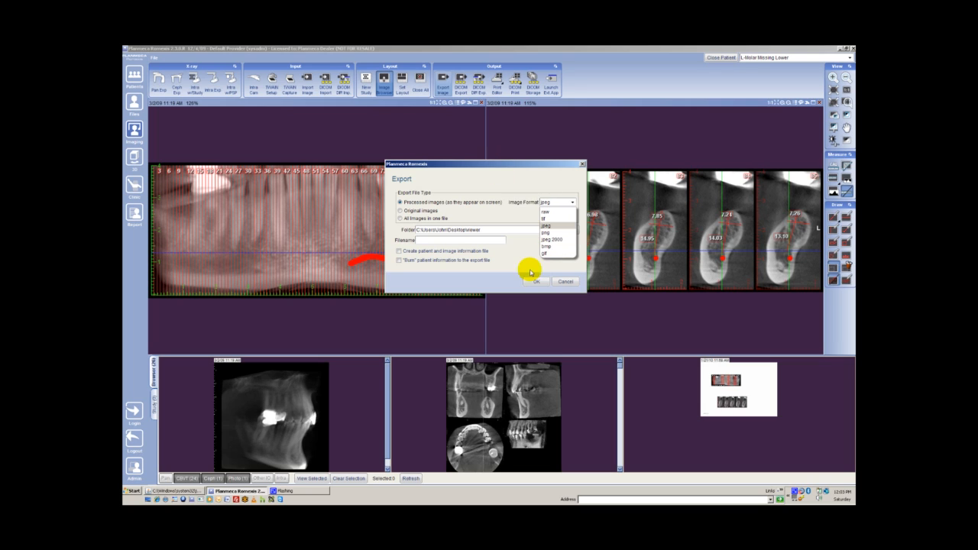
{"action": "left_click", "coordinate": [521, 178]}
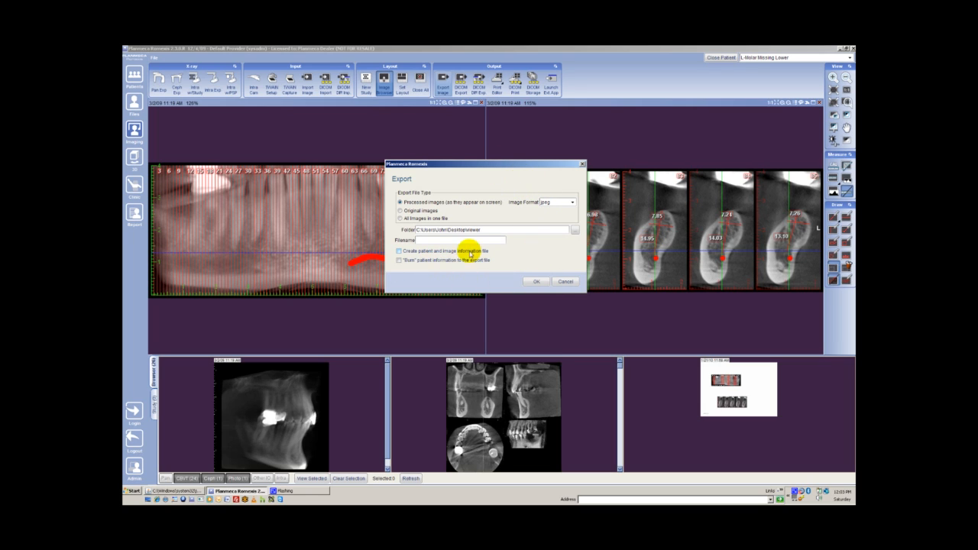
{"action": "left_click", "coordinate": [565, 282]}
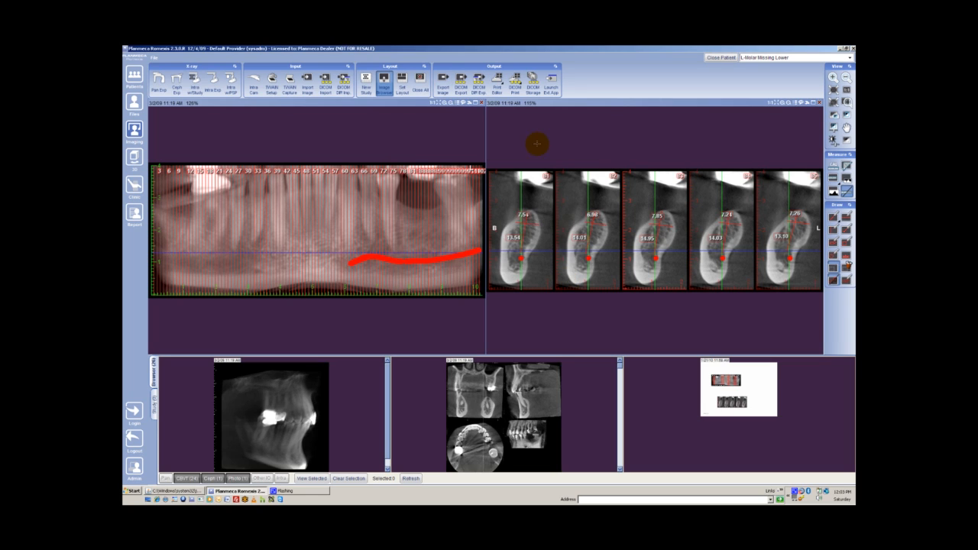
- Arrange the panoramic image above the cross-sections in the Print Editor, print the page and close the editor
{"action": "left_click", "coordinate": [498, 85]}
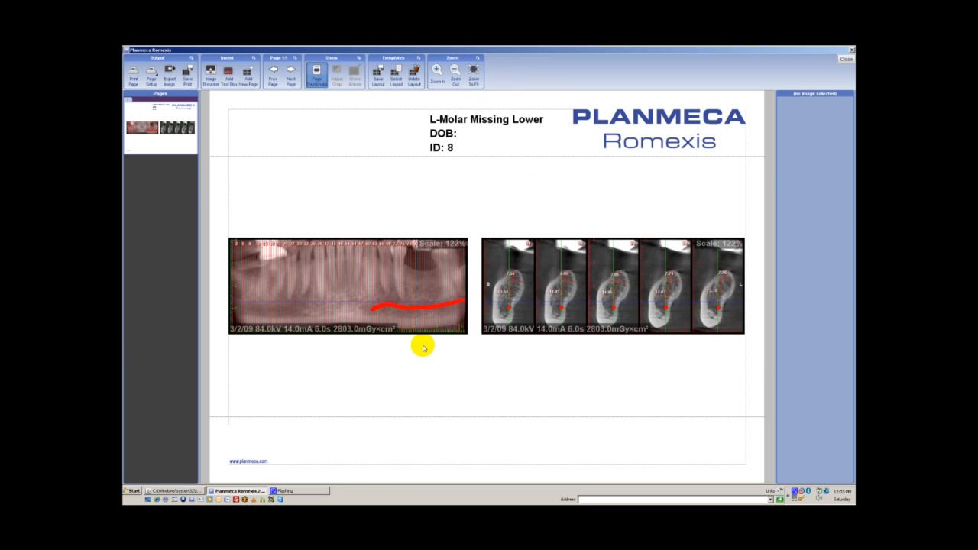
{"action": "left_click_drag", "start_coordinate": [347, 306], "coordinate": [474, 230]}
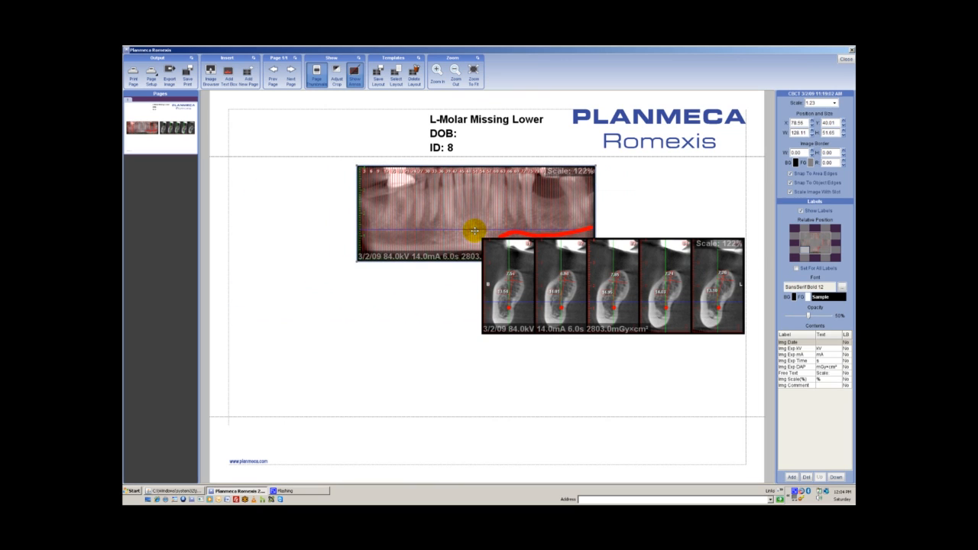
{"action": "left_click_drag", "start_coordinate": [585, 288], "coordinate": [457, 353]}
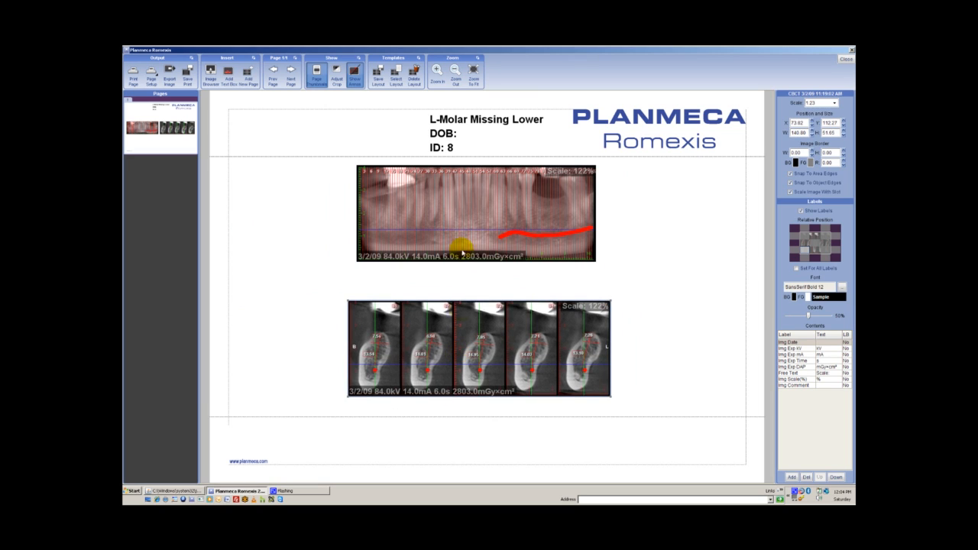
{"action": "left_click_drag", "start_coordinate": [465, 207], "coordinate": [470, 212]}
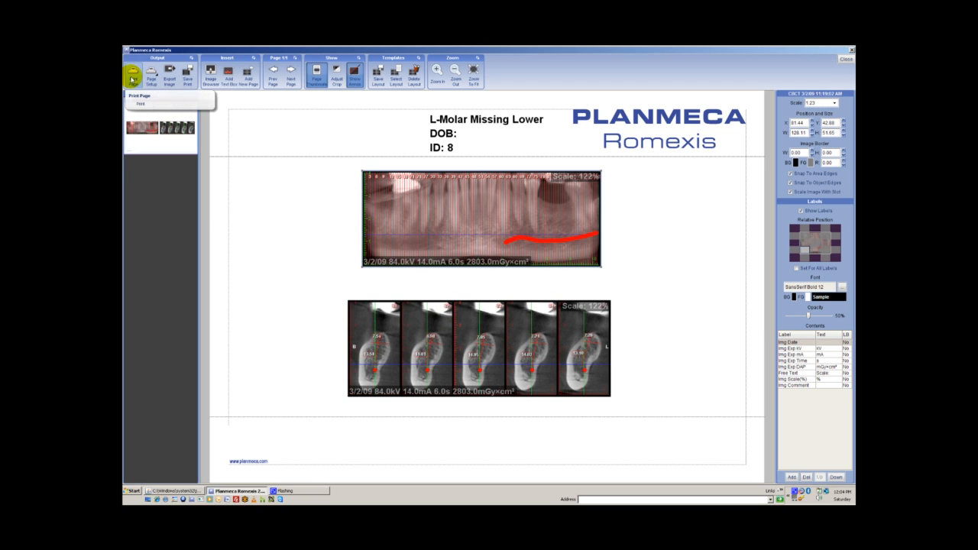
{"action": "left_click", "coordinate": [132, 80]}
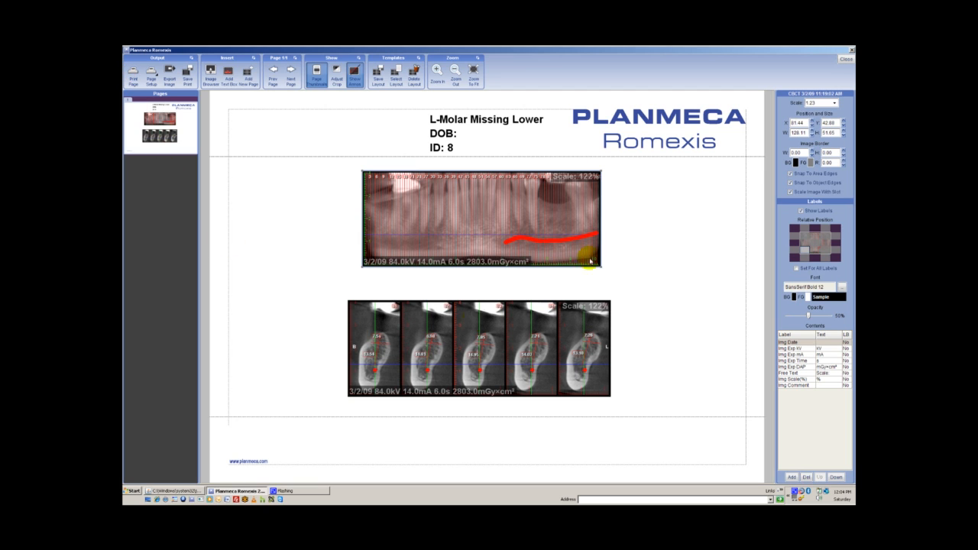
{"action": "left_click", "coordinate": [844, 56]}
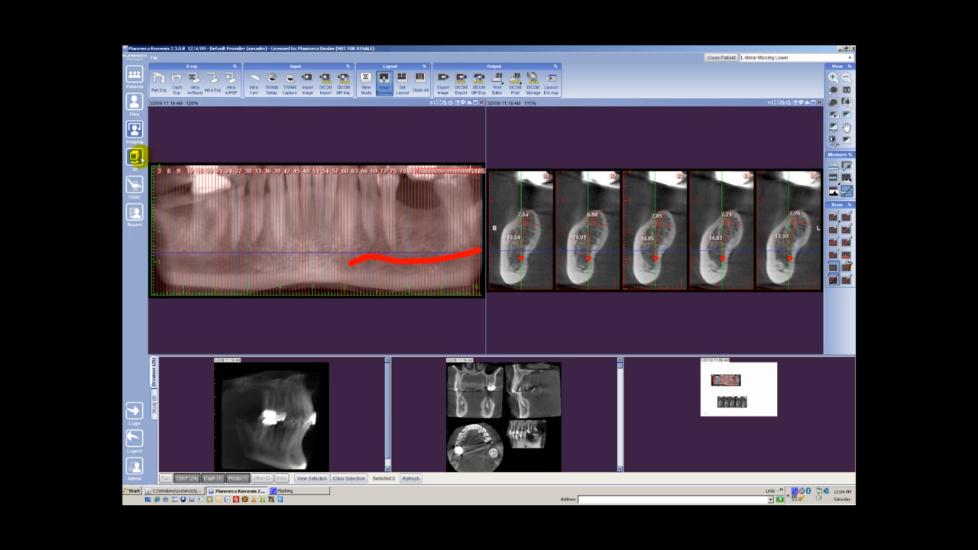
- Return to the 3D module and delete the five ridge-width measurements from the cross-sections
{"action": "left_click", "coordinate": [134, 156]}
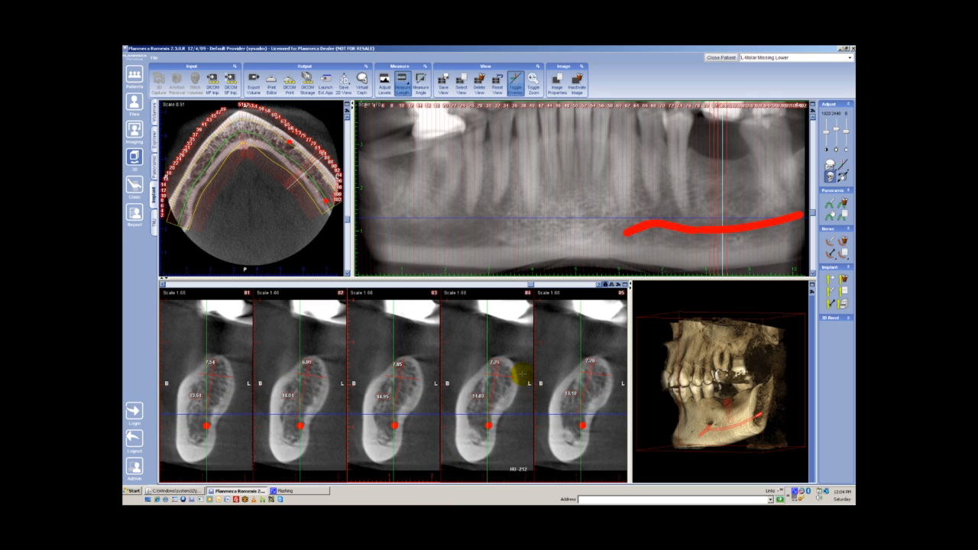
{"action": "left_click", "coordinate": [479, 85]}
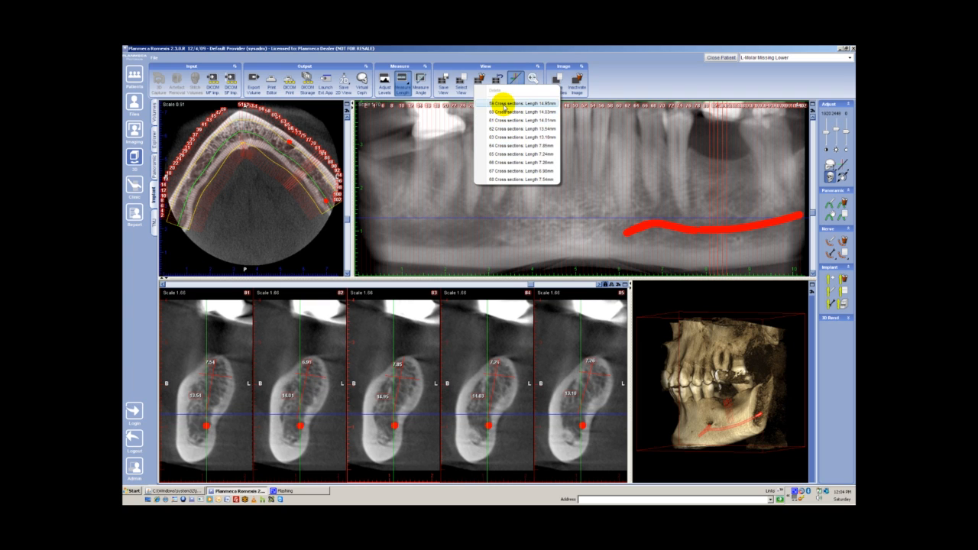
{"action": "left_click", "coordinate": [493, 178]}
{"action": "left_click", "coordinate": [483, 89]}
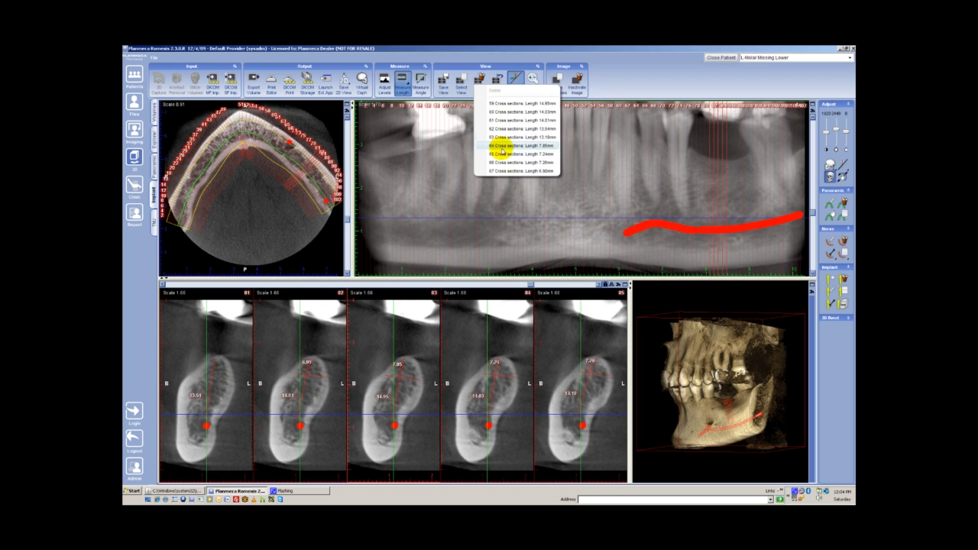
{"action": "left_click", "coordinate": [497, 164]}
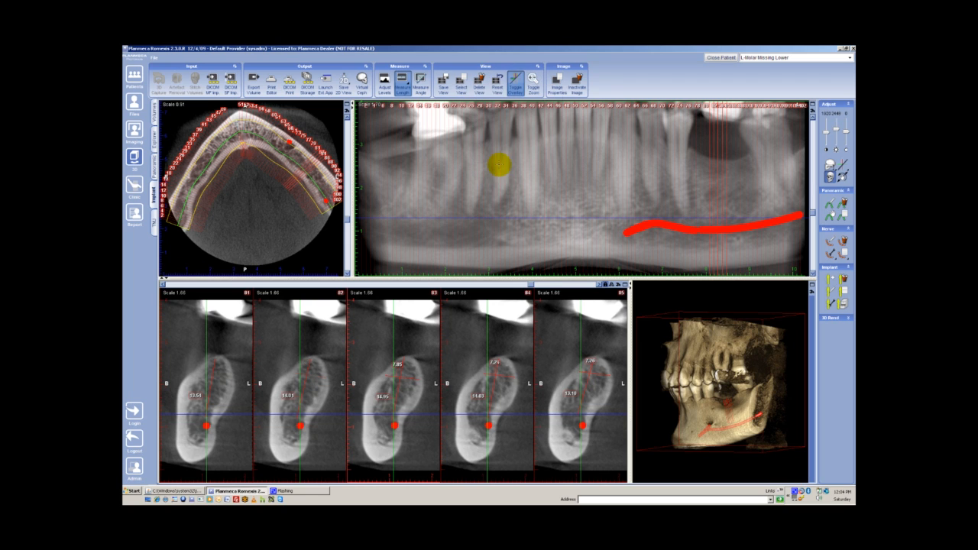
{"action": "left_click", "coordinate": [480, 84]}
{"action": "left_click", "coordinate": [504, 161]}
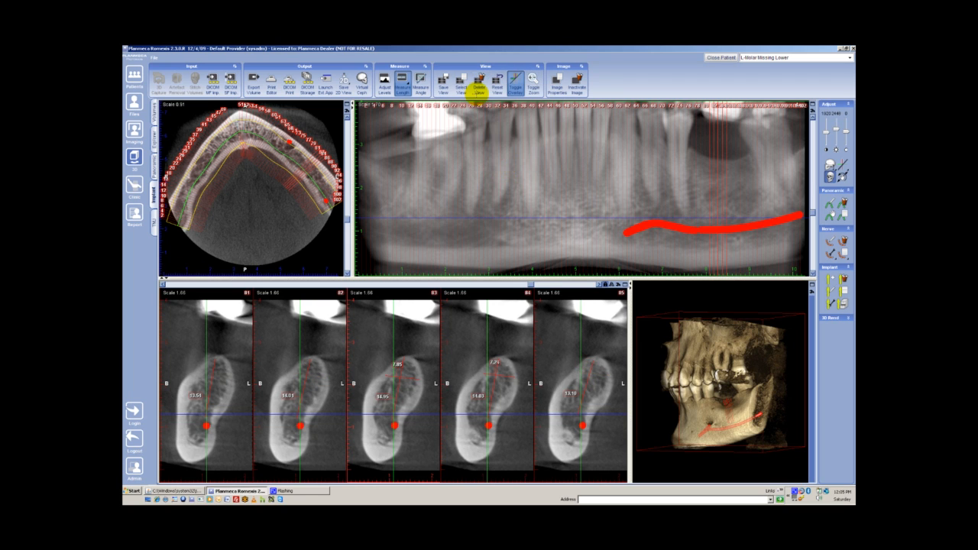
{"action": "left_click", "coordinate": [477, 86]}
{"action": "left_click", "coordinate": [502, 154]}
{"action": "left_click", "coordinate": [481, 87]}
{"action": "left_click", "coordinate": [503, 146]}
- Delete the five bone-height measurements from the cross-sections
{"action": "left_click", "coordinate": [480, 87]}
{"action": "left_click", "coordinate": [500, 136]}
{"action": "left_click", "coordinate": [481, 87]}
{"action": "left_click", "coordinate": [497, 129]}
{"action": "left_click", "coordinate": [481, 87]}
{"action": "left_click", "coordinate": [498, 120]}
{"action": "left_click", "coordinate": [480, 87]}
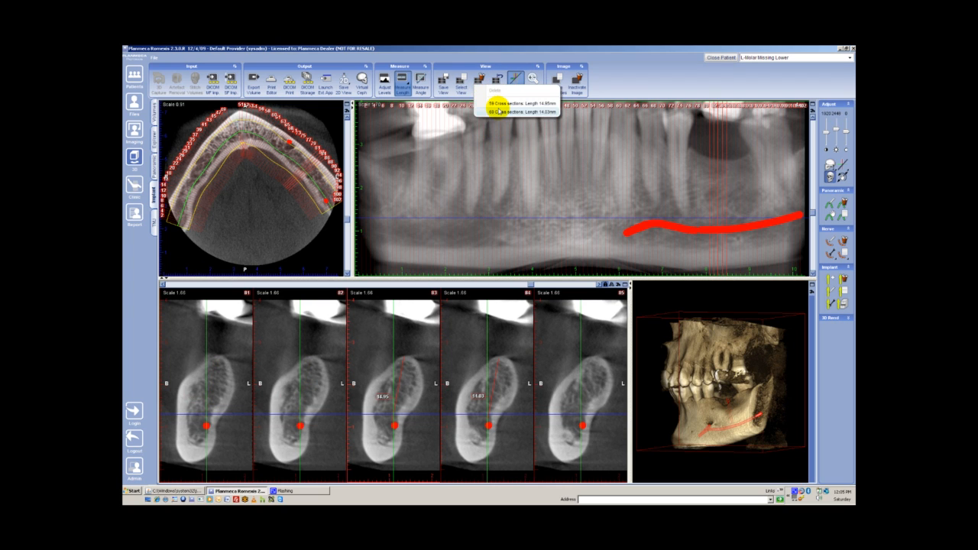
{"action": "left_click", "coordinate": [497, 112]}
{"action": "left_click", "coordinate": [483, 87]}
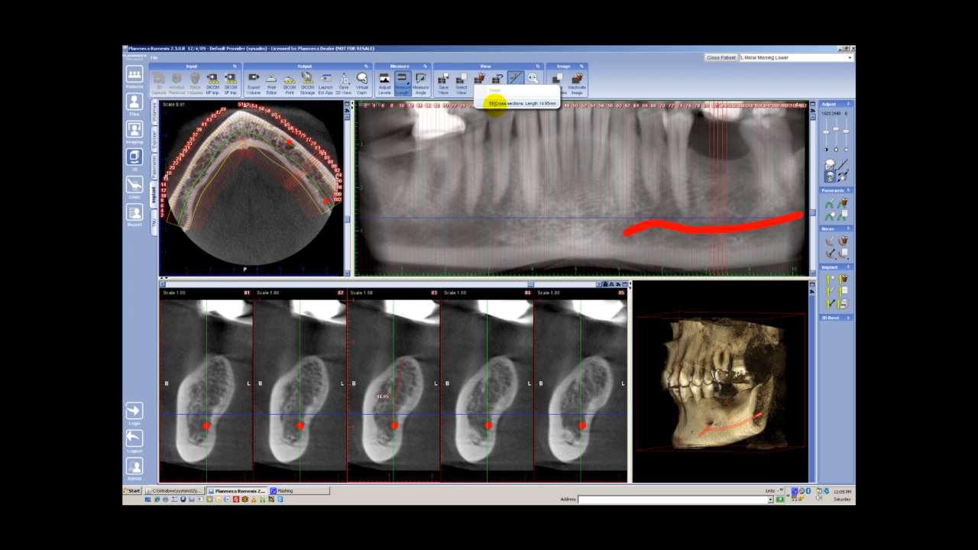
{"action": "left_click", "coordinate": [494, 104]}
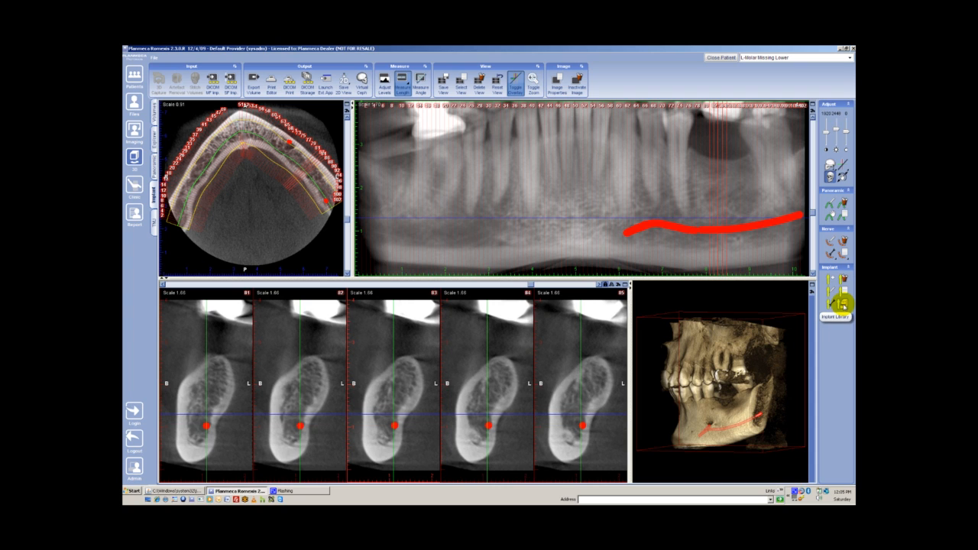
- Place a Zimmer Screw-Vent SVWH10 implant, 10 mm long and 4.7 mm in diameter, at the missing lower molar site on the panoramic image
{"action": "left_click", "coordinate": [841, 304]}
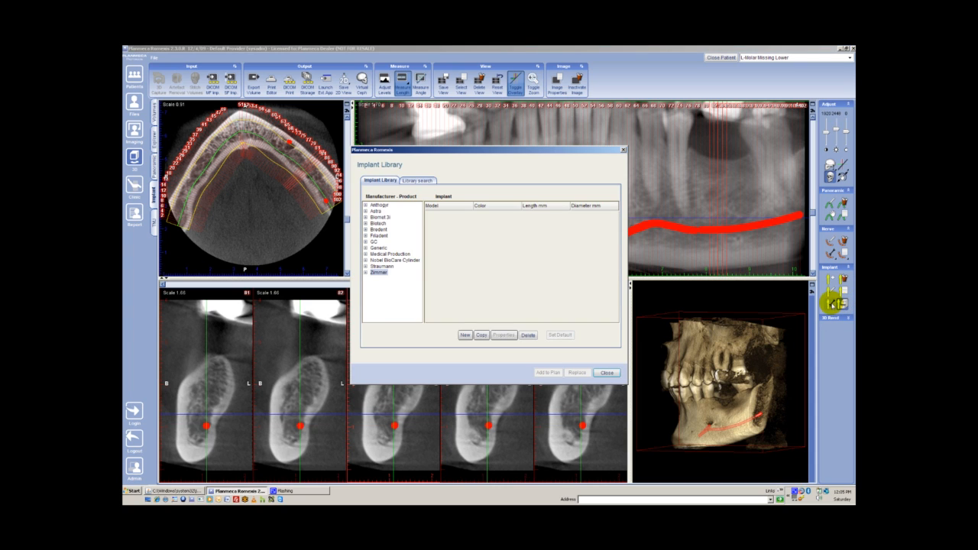
{"action": "left_click", "coordinate": [365, 272]}
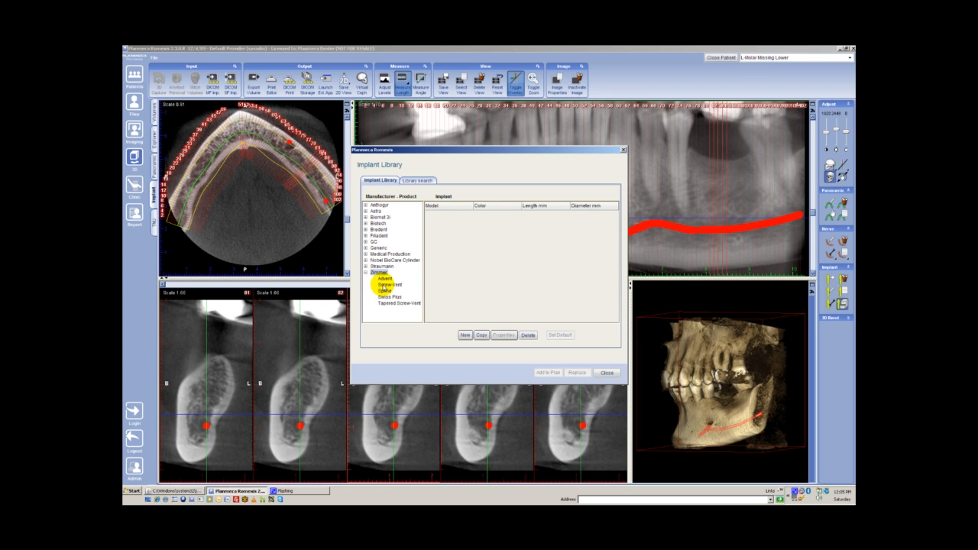
{"action": "left_click", "coordinate": [388, 284]}
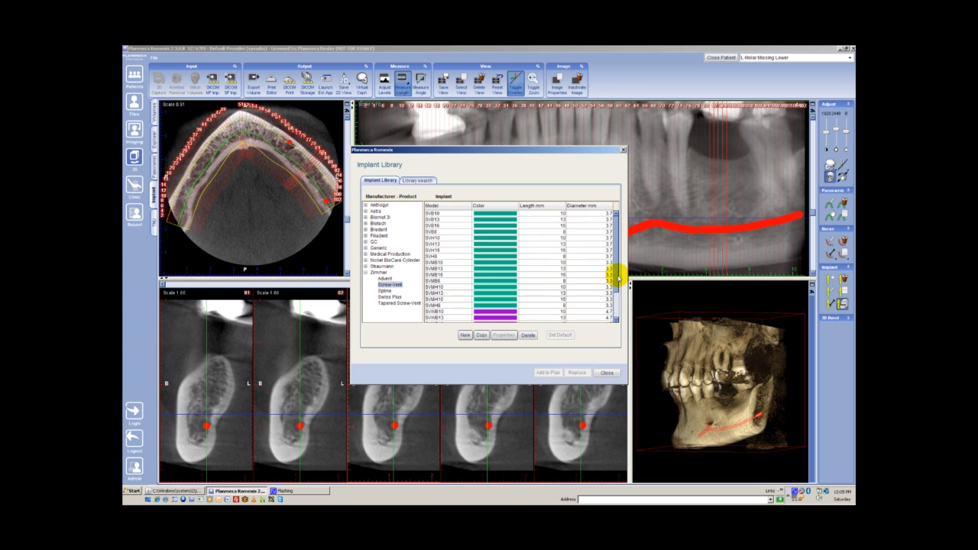
{"action": "scroll", "coordinate": [617, 279], "scroll_direction": "down", "scroll_amount": 2}
{"action": "scroll", "coordinate": [616, 306], "scroll_direction": "down", "scroll_amount": 1}
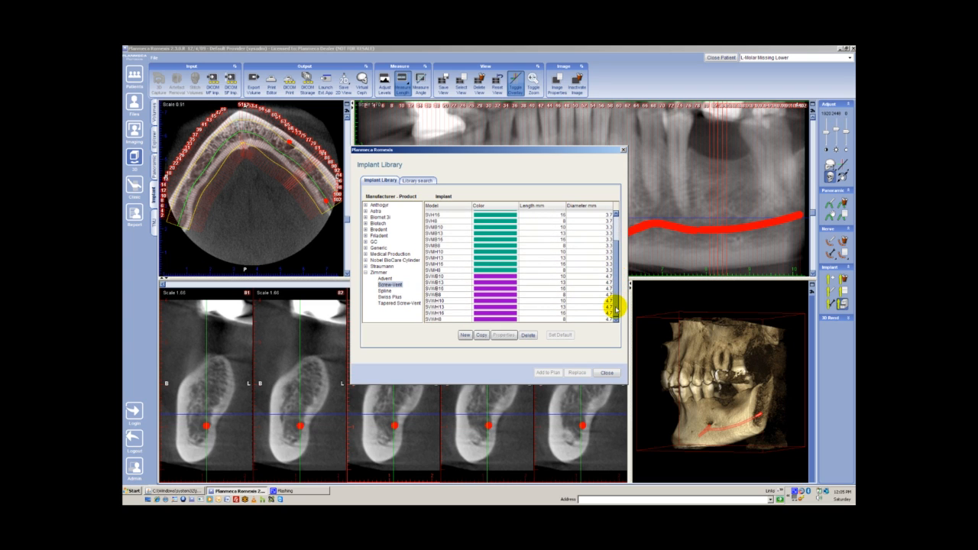
{"action": "left_click", "coordinate": [557, 301]}
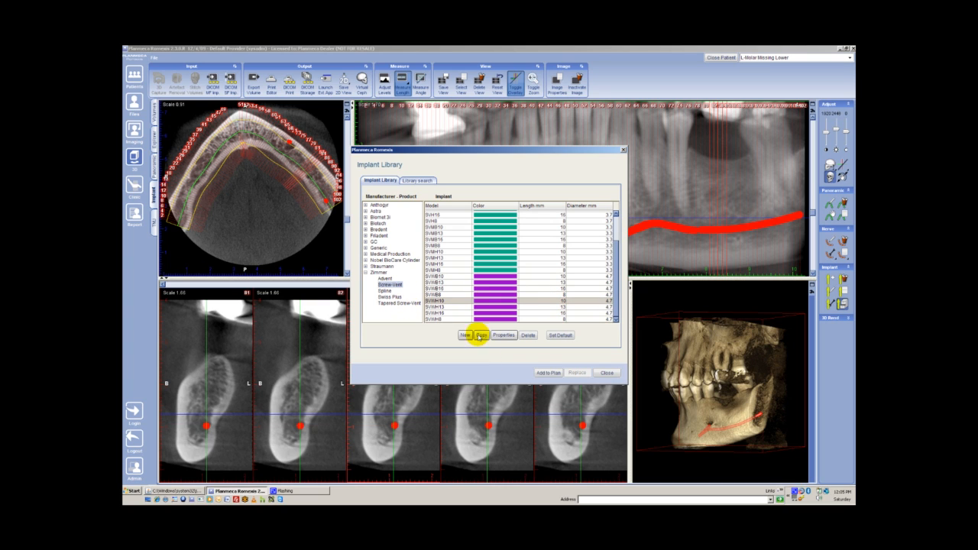
{"action": "left_click", "coordinate": [543, 374]}
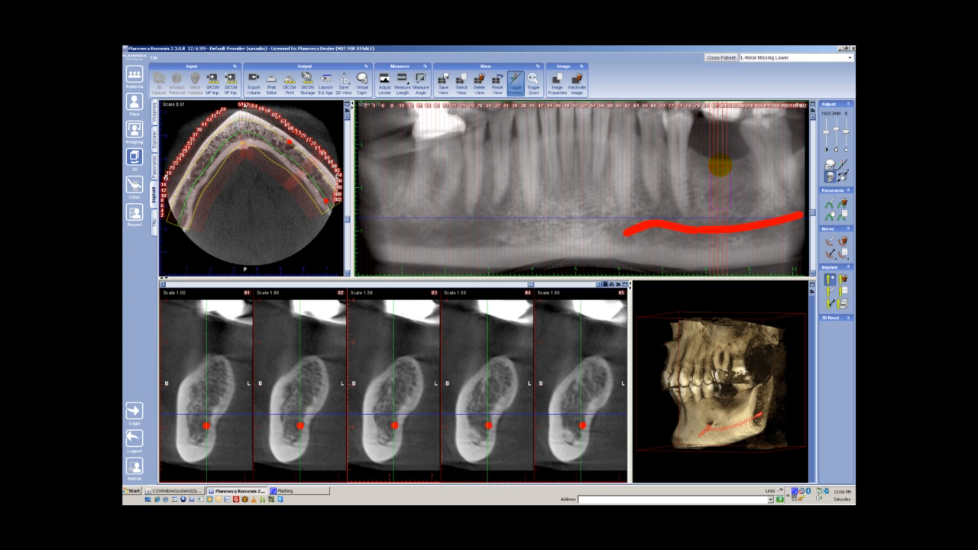
{"action": "left_click", "coordinate": [719, 165]}
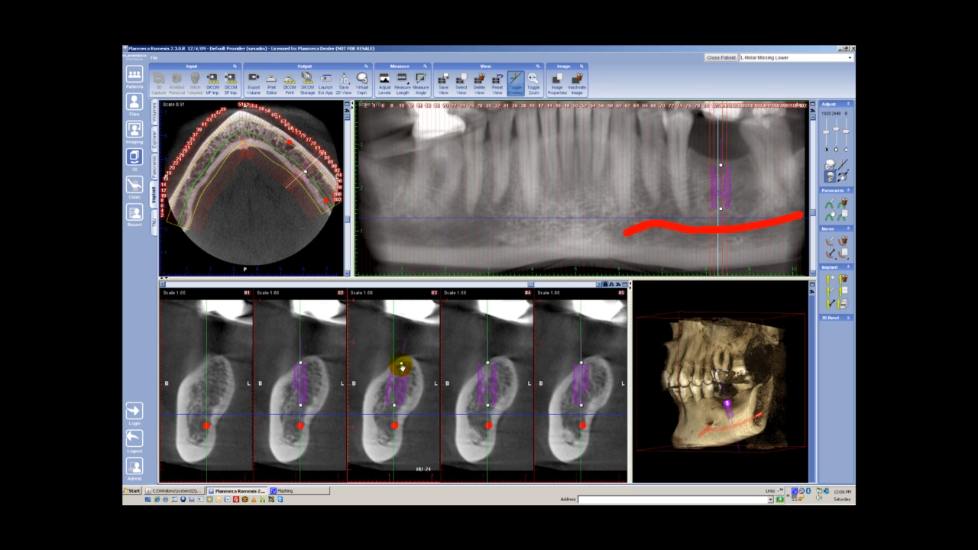
- Tilt the implant's upper end lingually to follow the ridge, lower the implant into the bone, and fine-tune its angle on the panoramic image
{"action": "left_click_drag", "start_coordinate": [403, 368], "coordinate": [403, 367]}
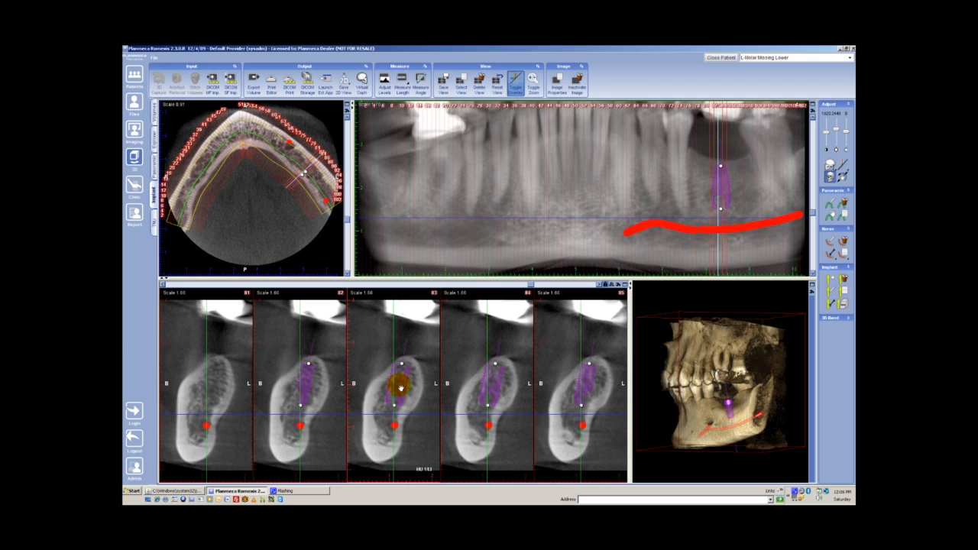
{"action": "left_click_drag", "start_coordinate": [400, 389], "coordinate": [401, 369]}
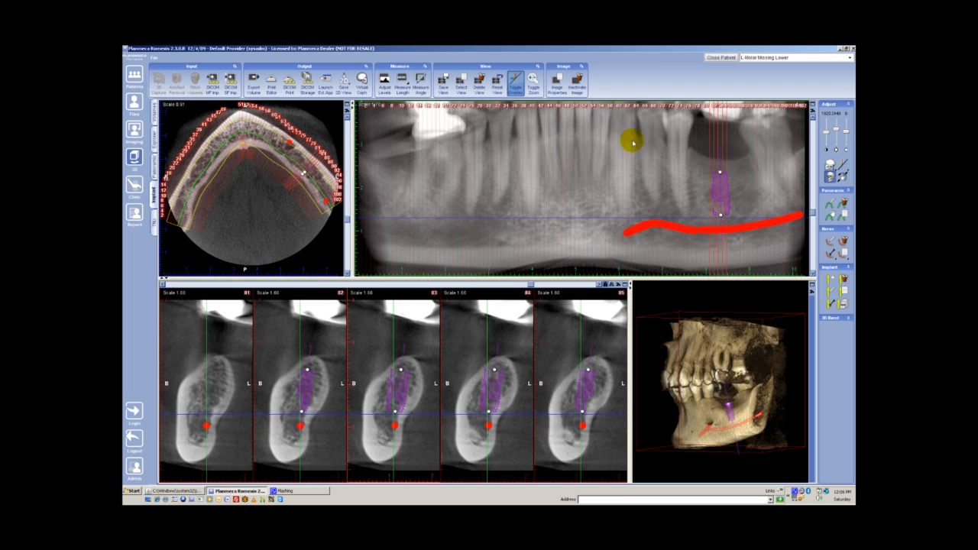
{"action": "mouse_move", "coordinate": [721, 174]}
{"action": "left_mouse_down"}
{"action": "mouse_move", "coordinate": [720, 190]}
{"action": "mouse_move", "coordinate": [722, 173]}
{"action": "left_mouse_up"}
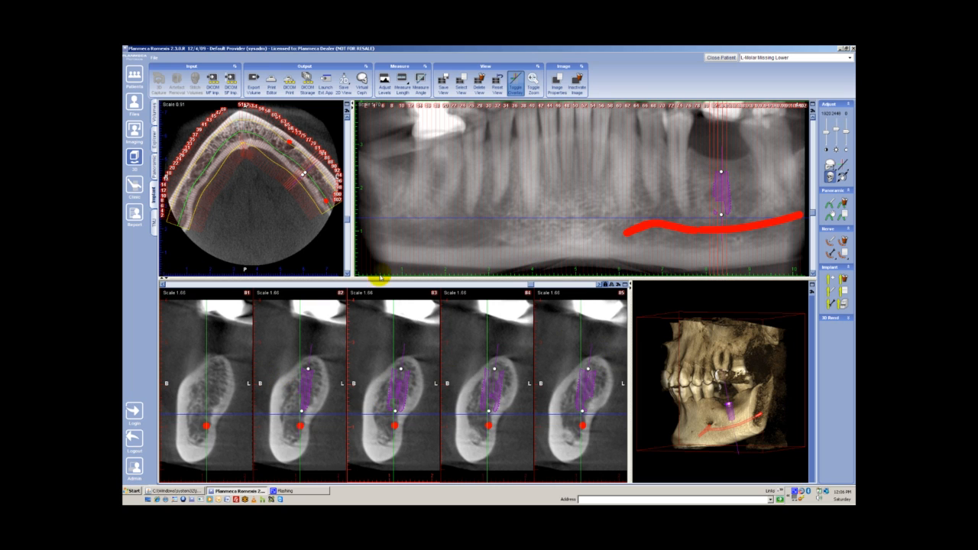
- Examine the implant's position relative to the bone and nerve canal across the cross-sections and from several angles on the enlarged 3D model
{"action": "left_click_drag", "start_coordinate": [533, 285], "coordinate": [538, 285]}
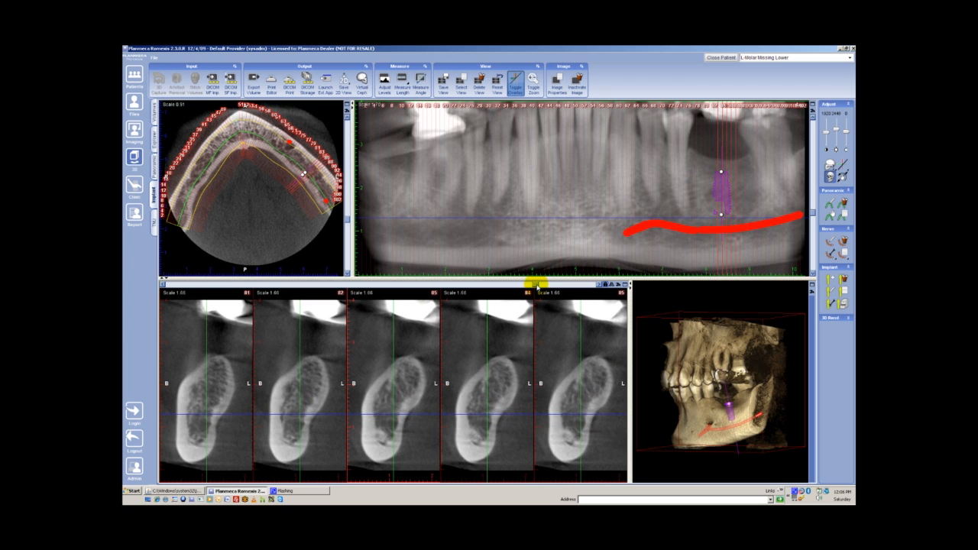
{"action": "left_click_drag", "start_coordinate": [535, 286], "coordinate": [534, 286]}
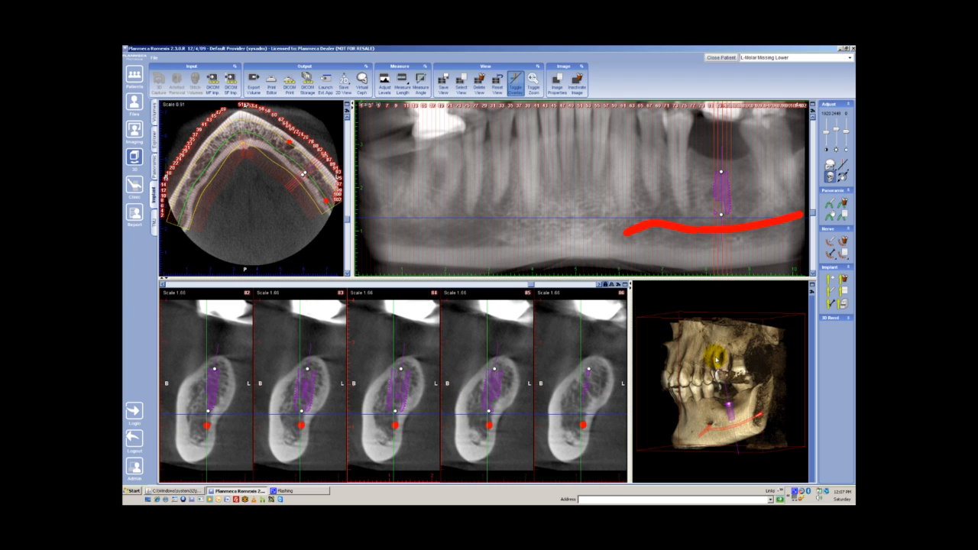
{"action": "left_click_drag", "start_coordinate": [711, 355], "coordinate": [755, 369]}
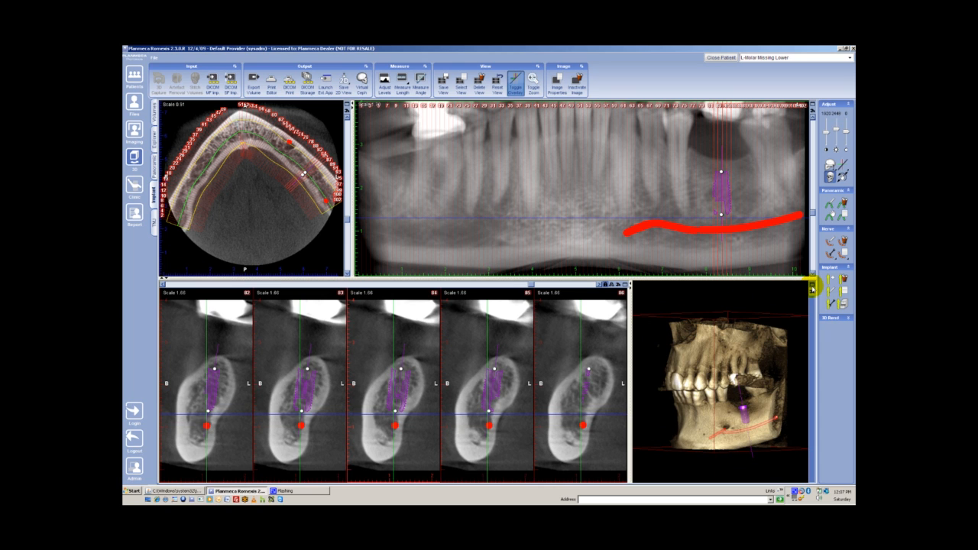
{"action": "left_click", "coordinate": [812, 287]}
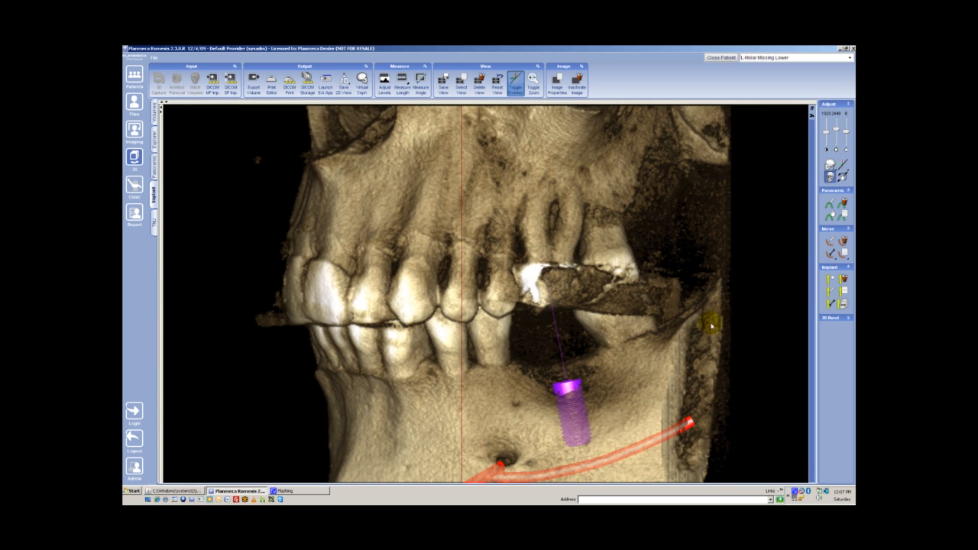
{"action": "left_click", "coordinate": [532, 85]}
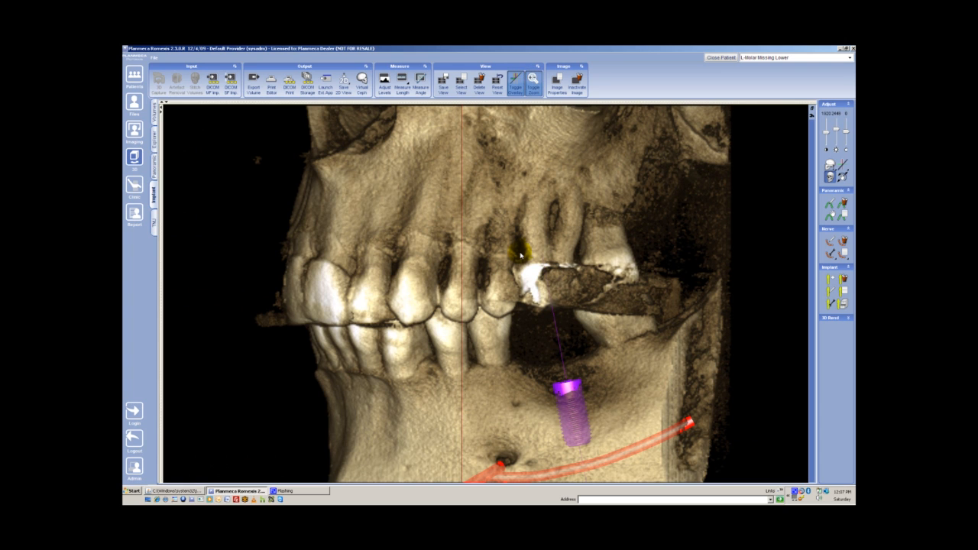
{"action": "scroll", "coordinate": [521, 254], "scroll_direction": "down", "scroll_amount": 1}
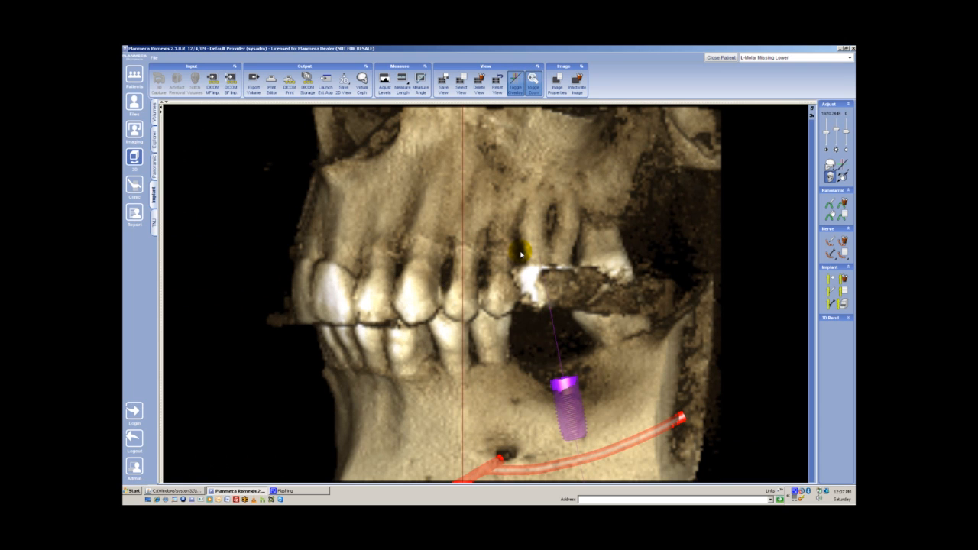
{"action": "scroll", "coordinate": [520, 255], "scroll_direction": "down", "scroll_amount": 4}
{"action": "scroll", "coordinate": [520, 254], "scroll_direction": "down", "scroll_amount": 4}
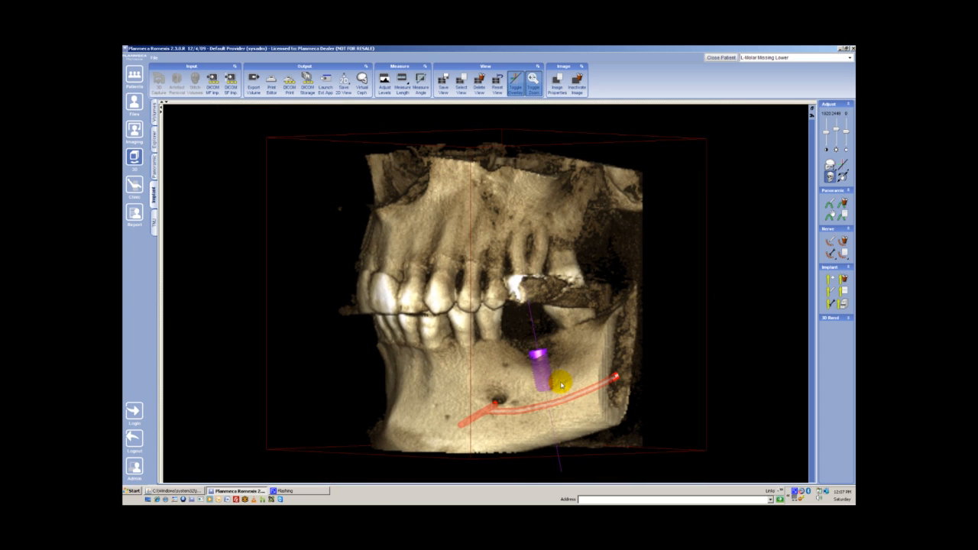
{"action": "left_click_drag", "start_coordinate": [517, 373], "coordinate": [612, 366]}
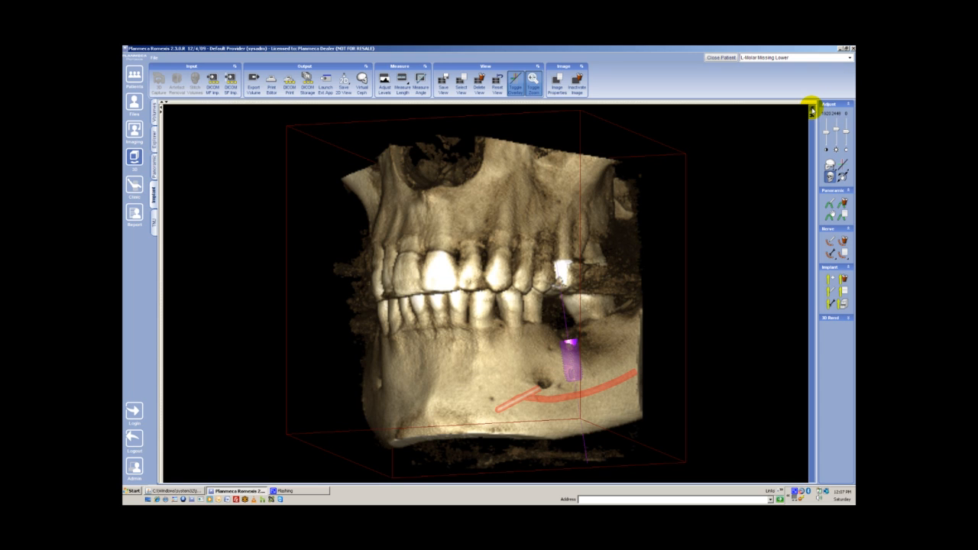
{"action": "left_click", "coordinate": [812, 107]}
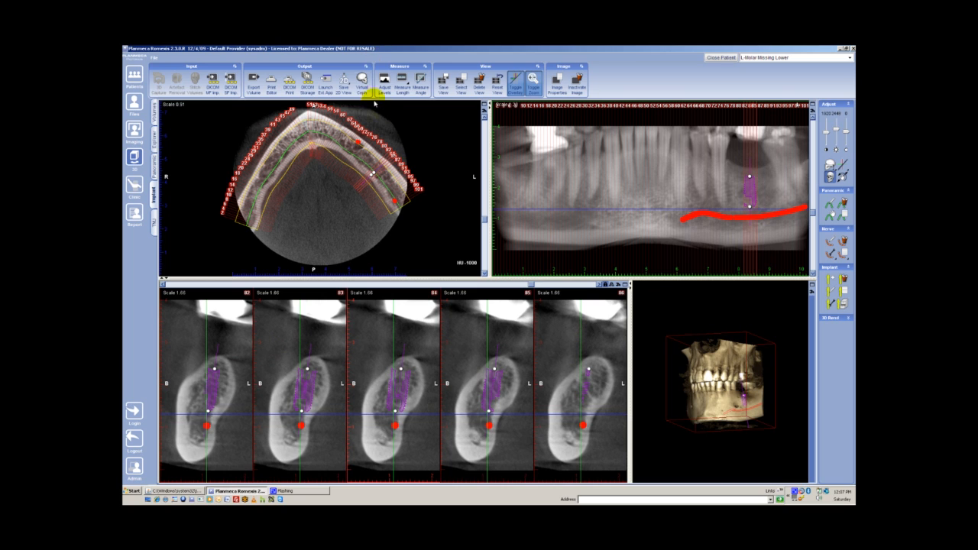
- Save the panoramic and cross-section panels showing the implant as separate color 2D images, excluding the axial and 3D panels, and return to the 3D module
{"action": "left_click", "coordinate": [345, 89]}
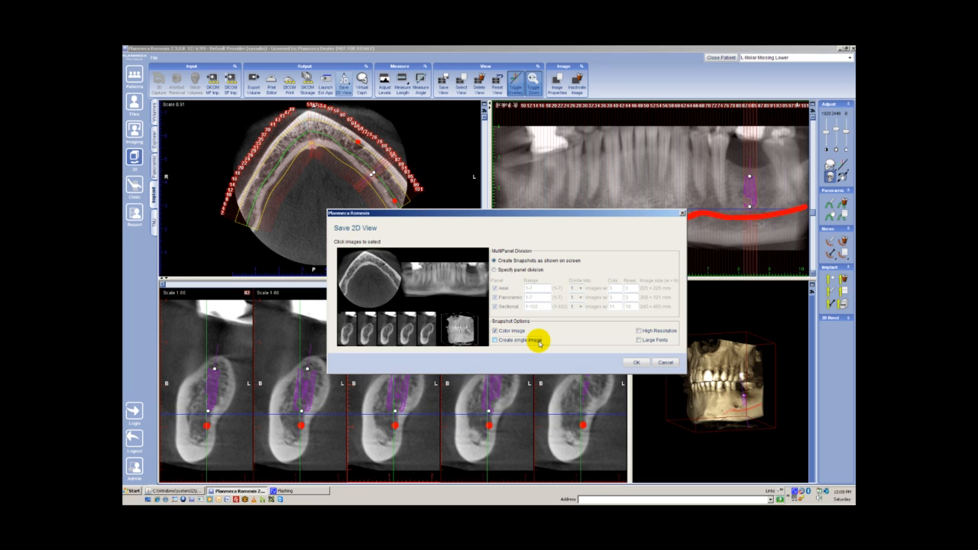
{"action": "left_click", "coordinate": [457, 333]}
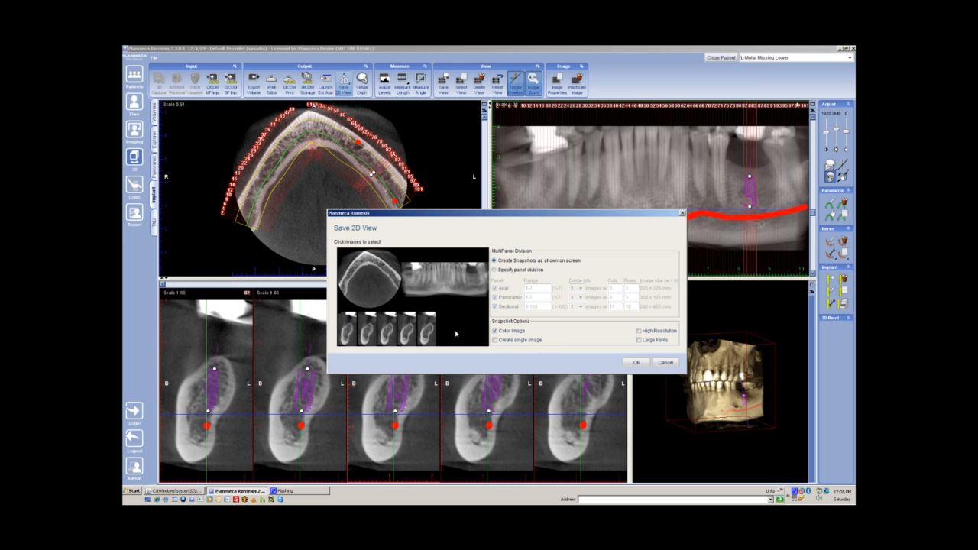
{"action": "left_click", "coordinate": [376, 288]}
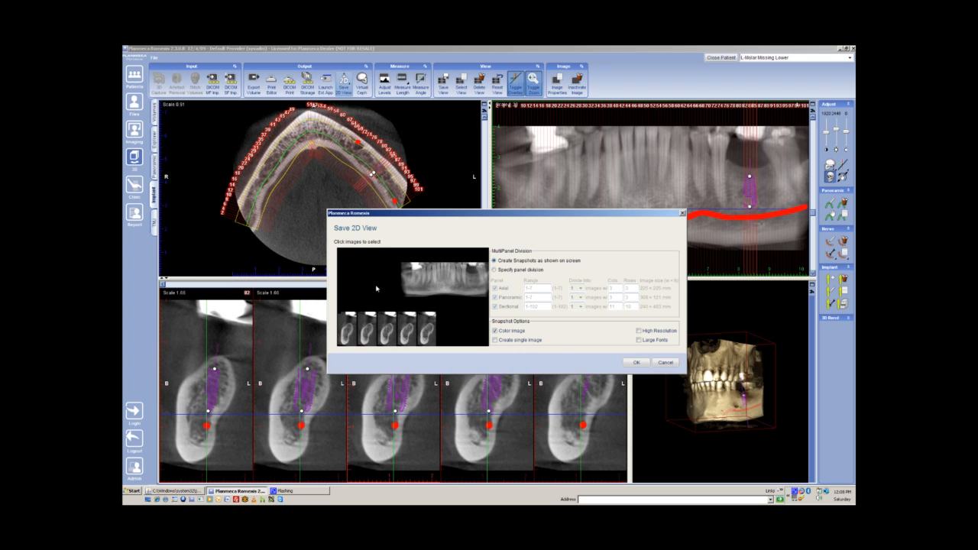
{"action": "left_click", "coordinate": [635, 362]}
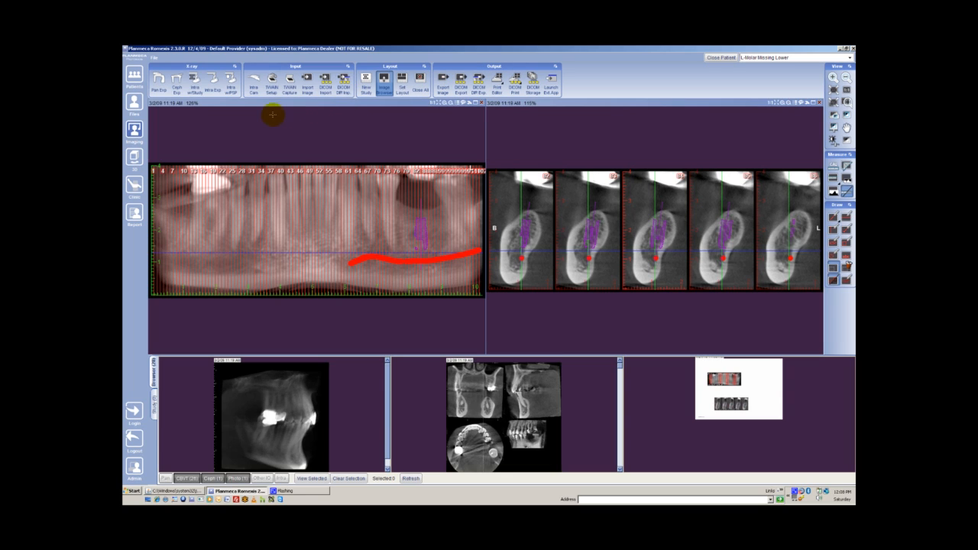
{"action": "left_click", "coordinate": [136, 158]}
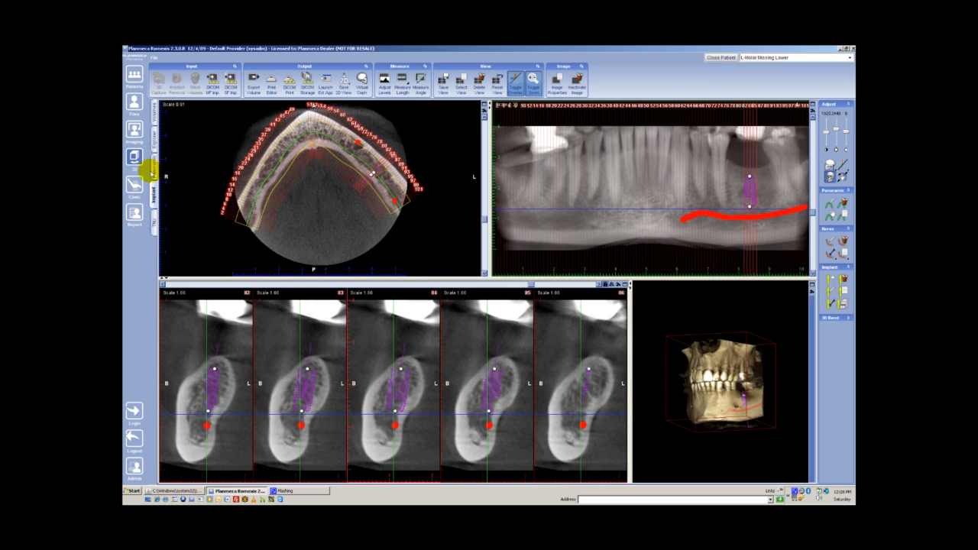